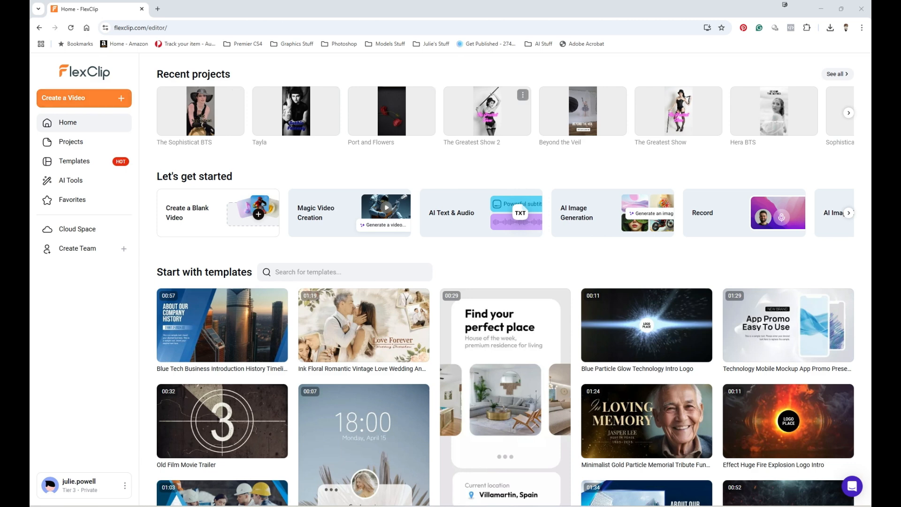
Browse the recent projects carousel and the saved Projects list, then switch to Templates
left_click(849, 113)
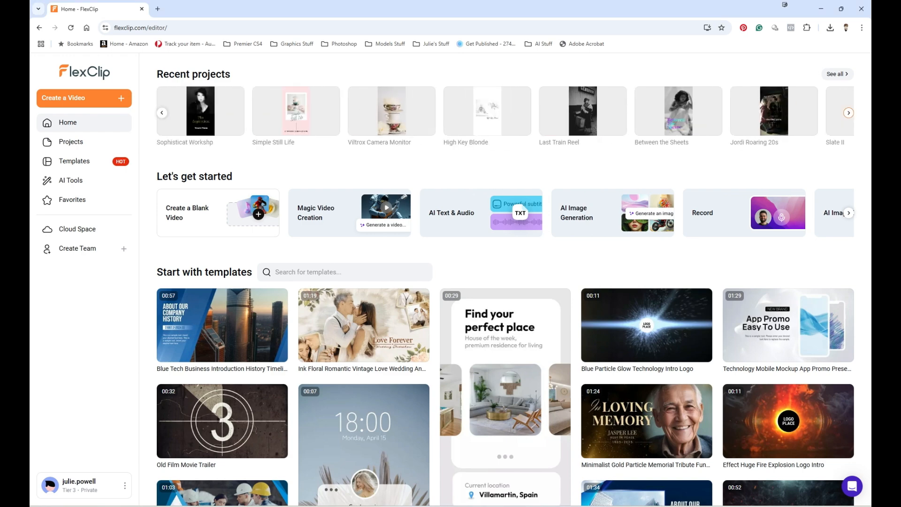
left_click(838, 74)
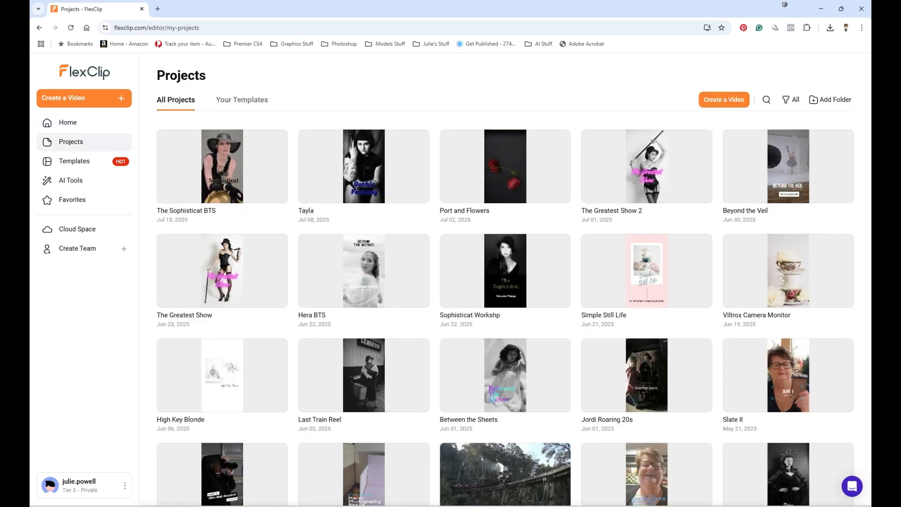
scroll(505, 282, "down", 5)
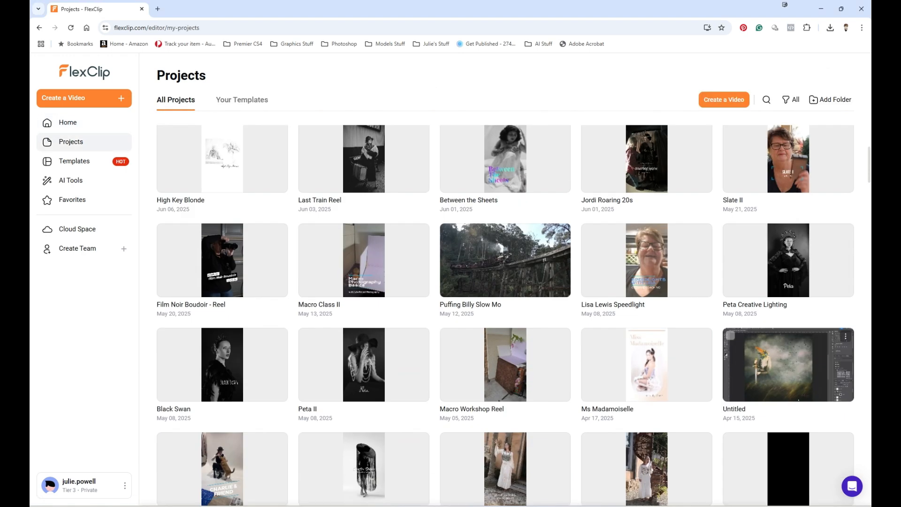
scroll(788, 292, "down", 4)
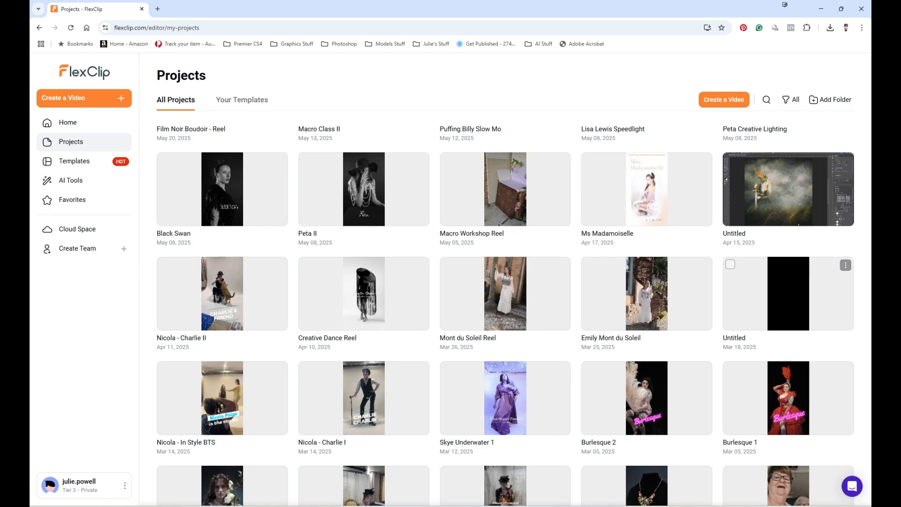
scroll(788, 291, "down", 5)
scroll(789, 291, "down", 5)
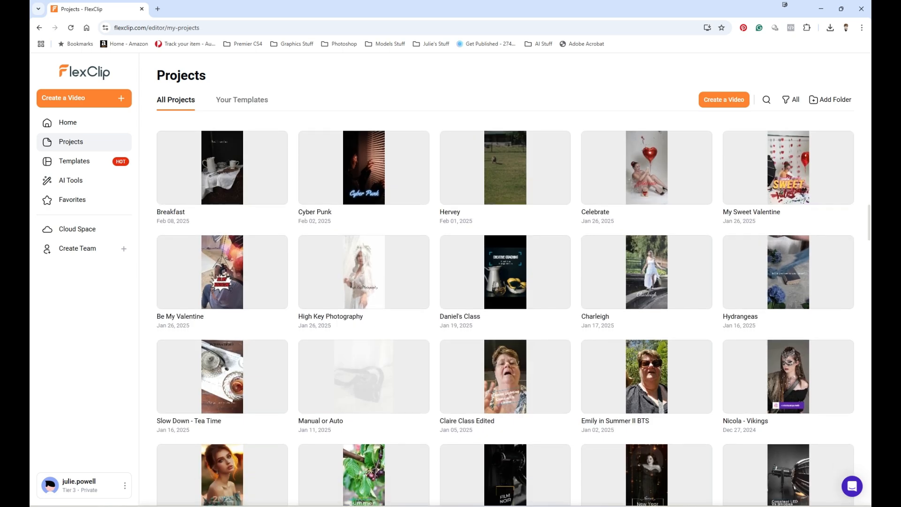
scroll(789, 291, "down", 7)
scroll(789, 291, "down", 6)
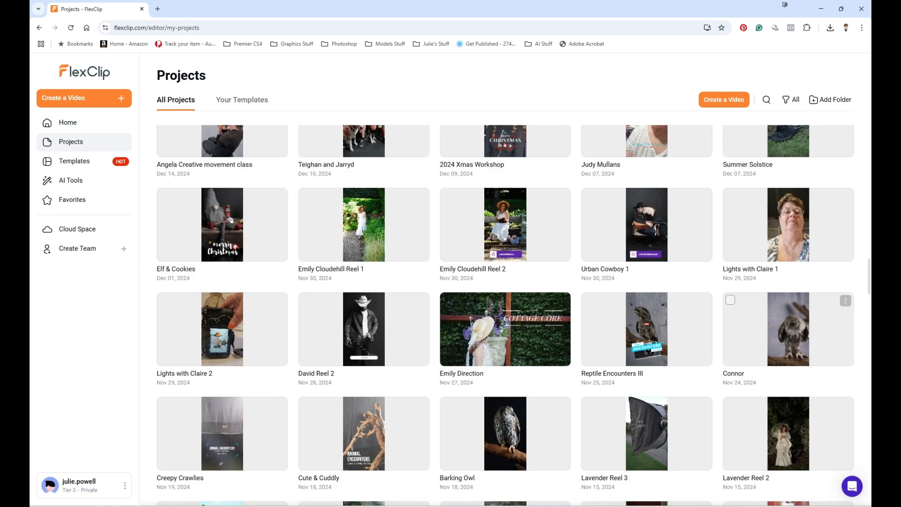
scroll(514, 316, "up", 20)
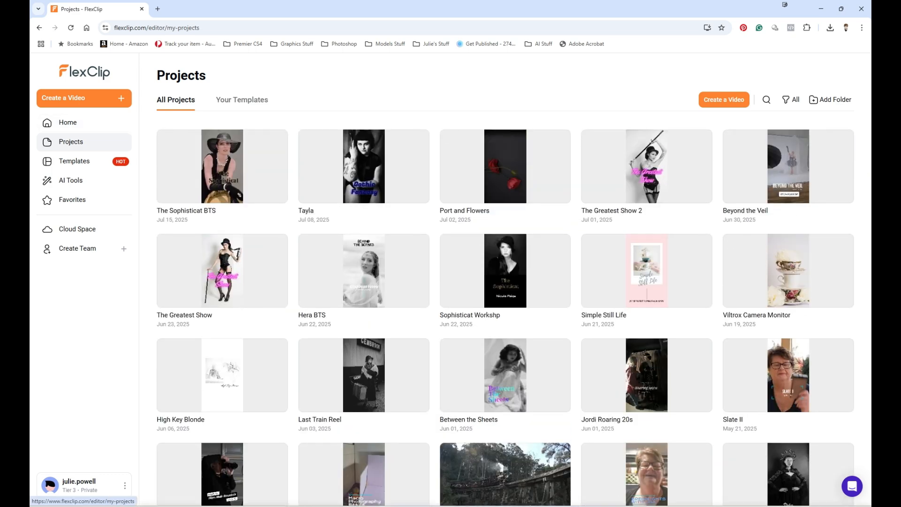
left_click(70, 142)
left_click(74, 161)
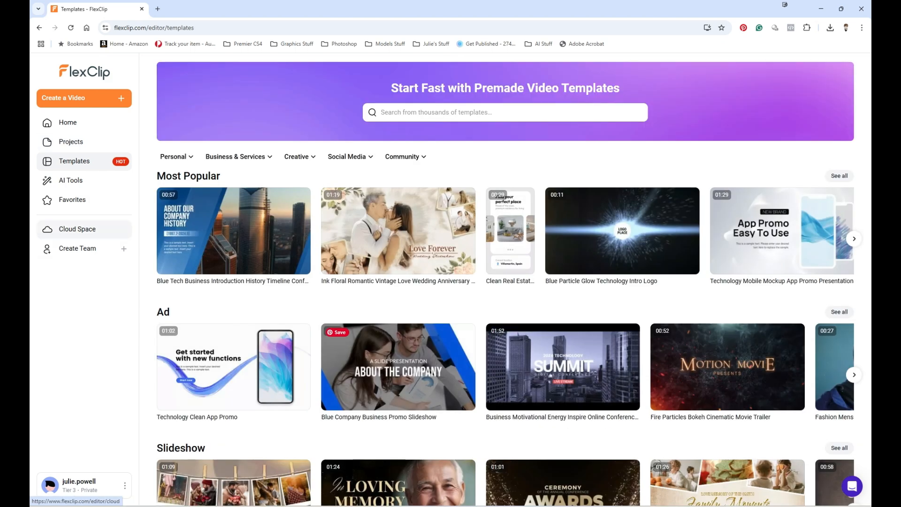
Look through the AI Tools catalogue, revisit Templates, and return to the Home dashboard
left_click(70, 181)
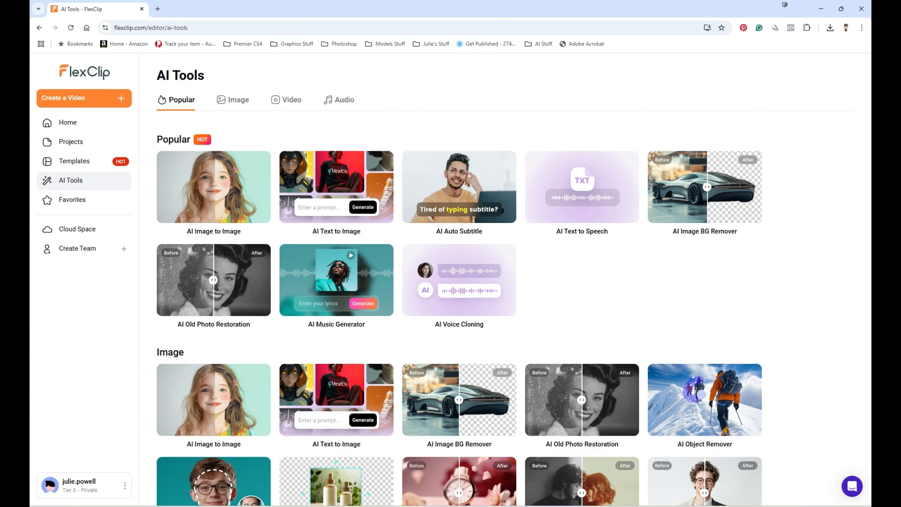
scroll(514, 310, "down", 2)
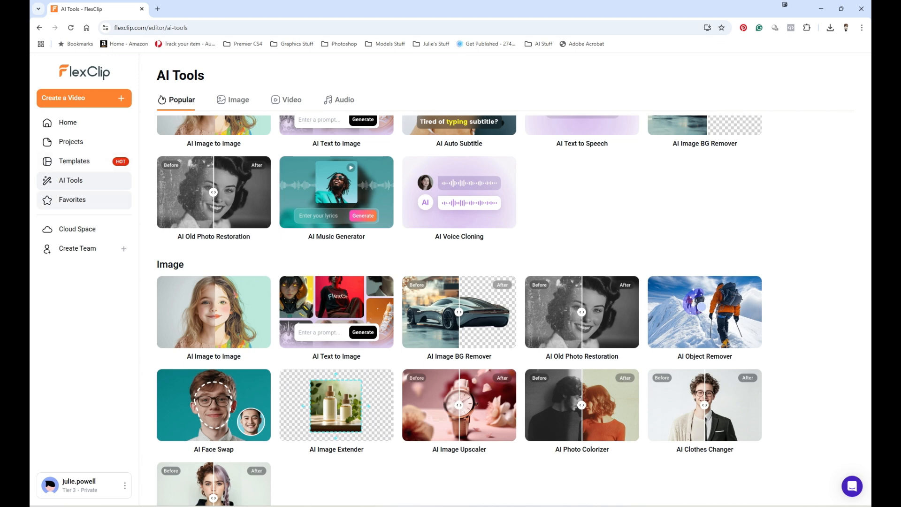
left_click(74, 161)
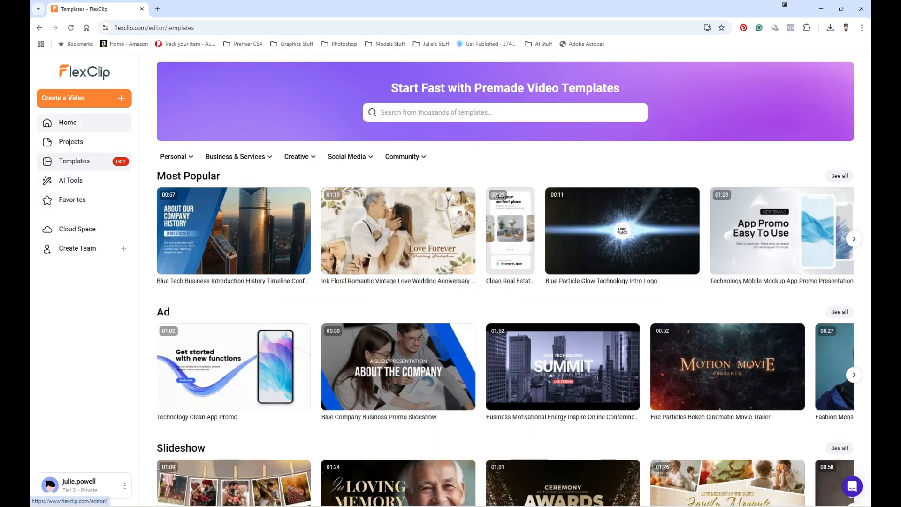
left_click(68, 123)
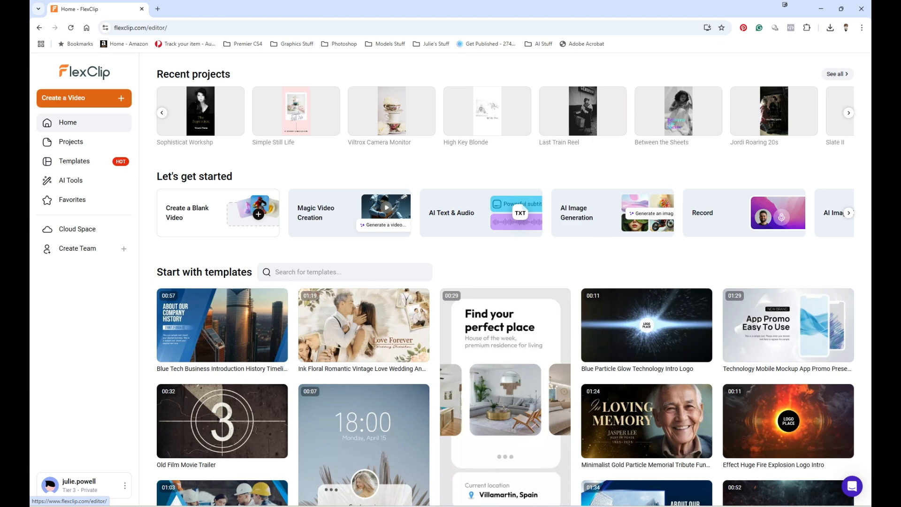
Start a blank 9:16 video and dismiss the Import Media dialog
left_click(84, 98)
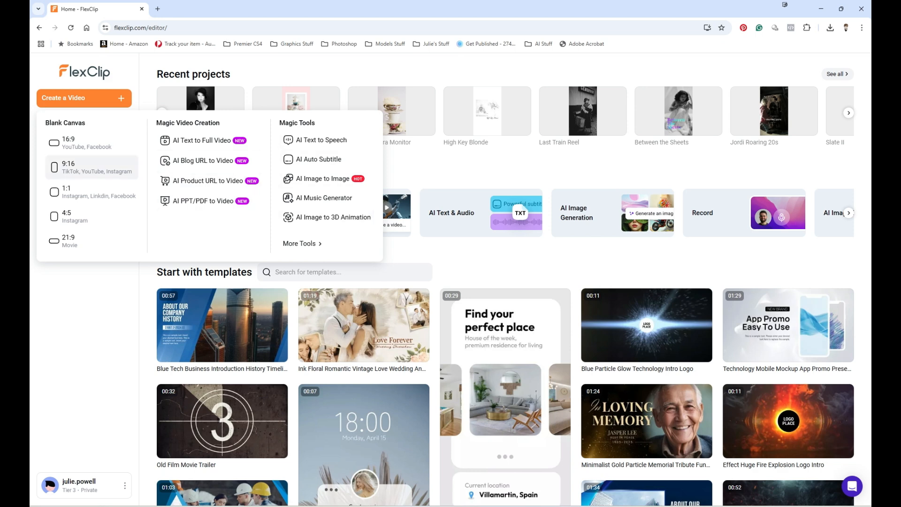
left_click(89, 167)
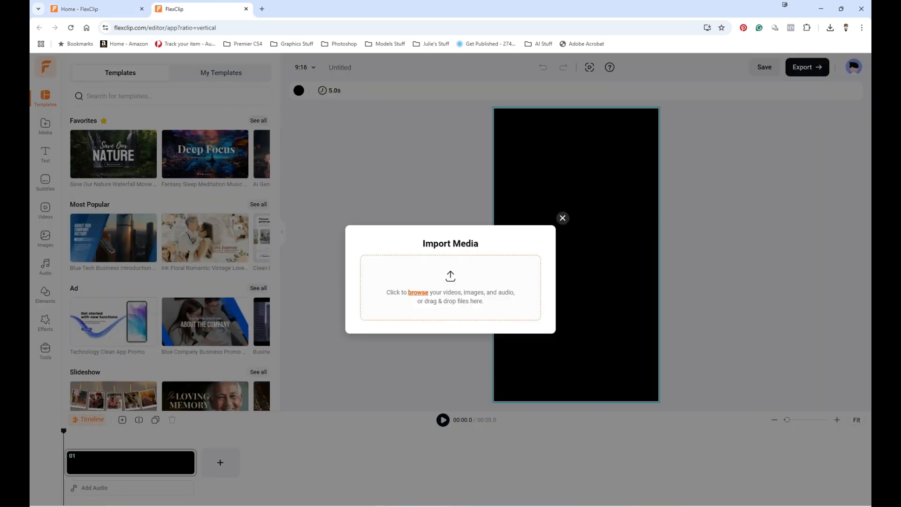
left_click(563, 218)
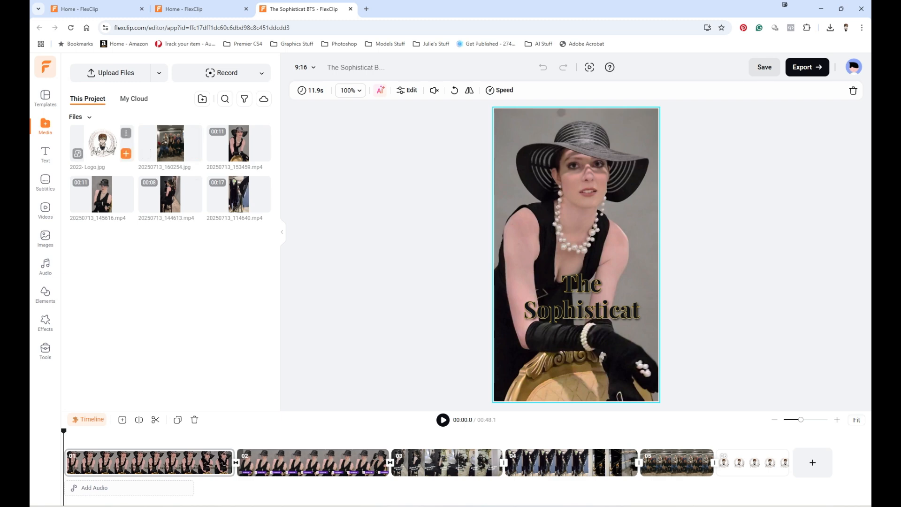
Switch the media view between My Cloud and This Project, then jump the playhead to 9.2 s
left_click(134, 99)
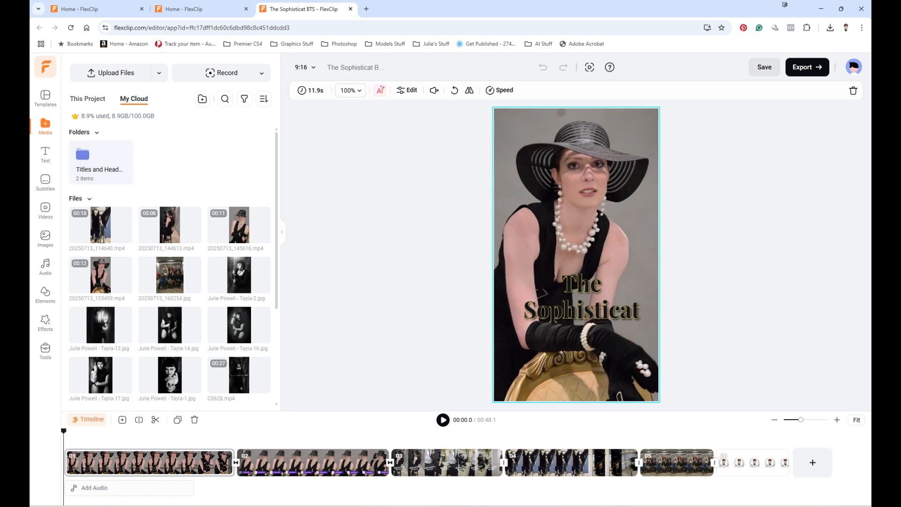
left_click(88, 99)
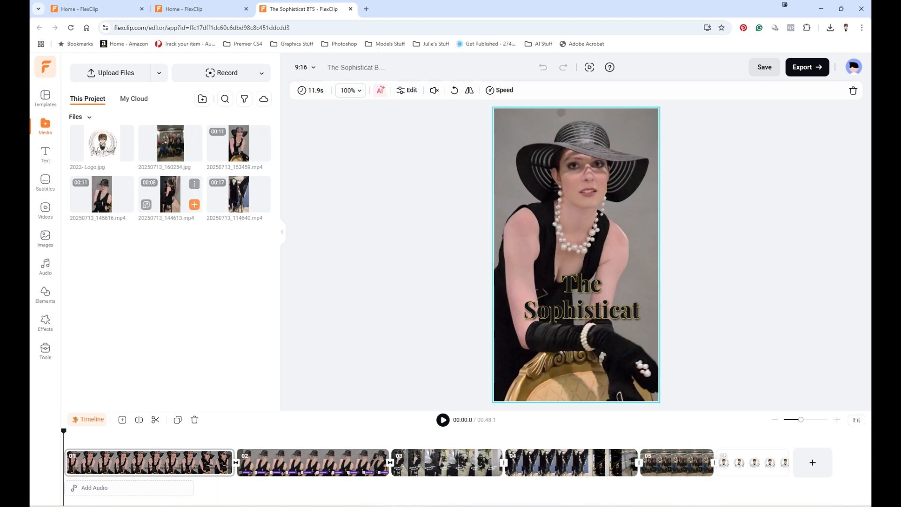
left_click(202, 463)
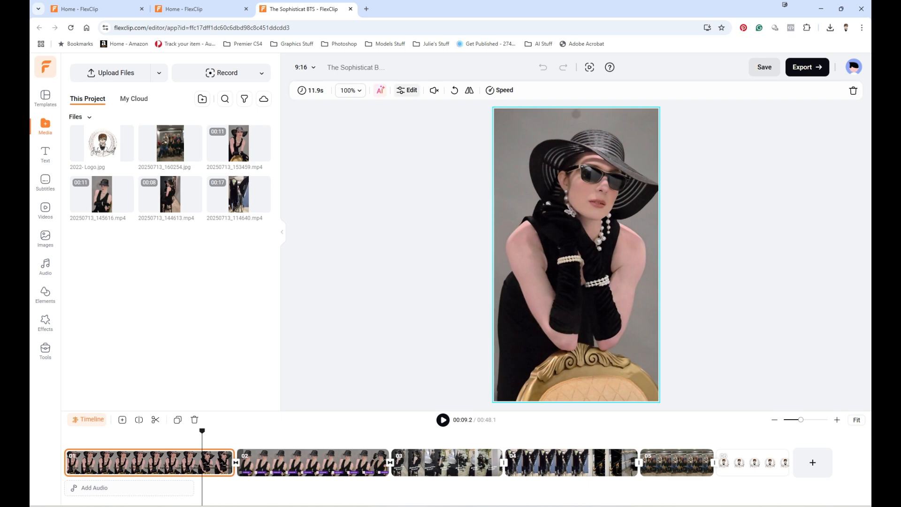
Review the clip's filter, colour adjustment, audio and speed settings
left_click(407, 90)
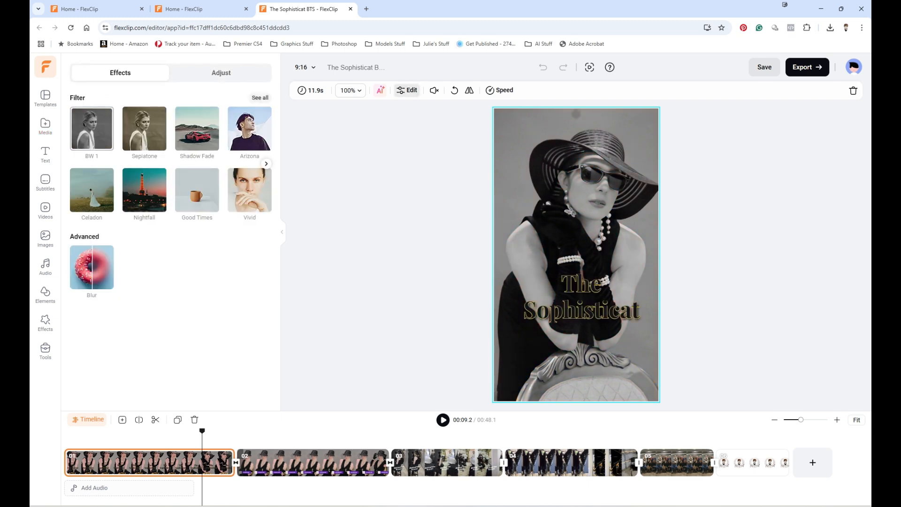
left_click(221, 72)
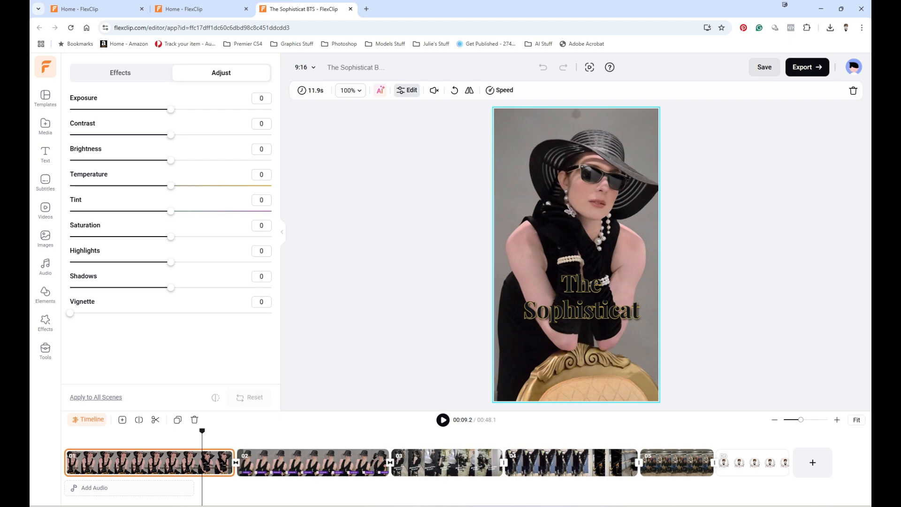
left_click(434, 91)
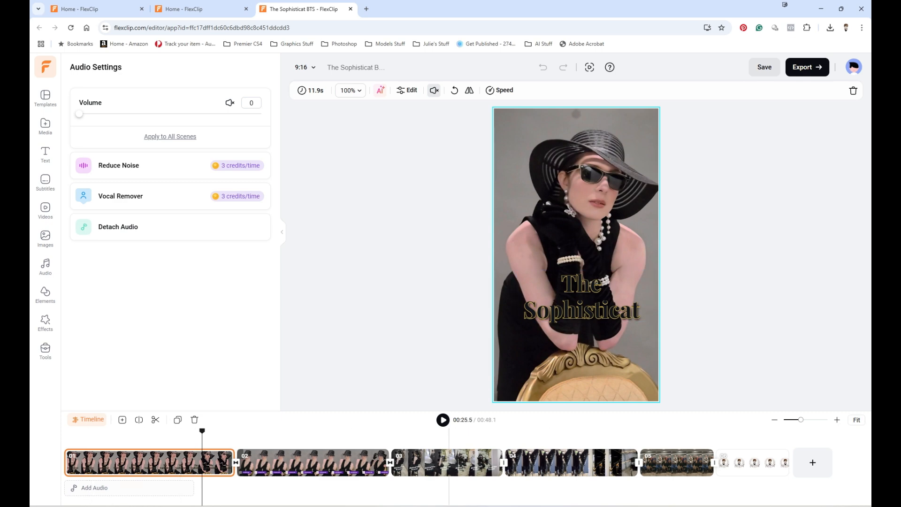
left_click(500, 90)
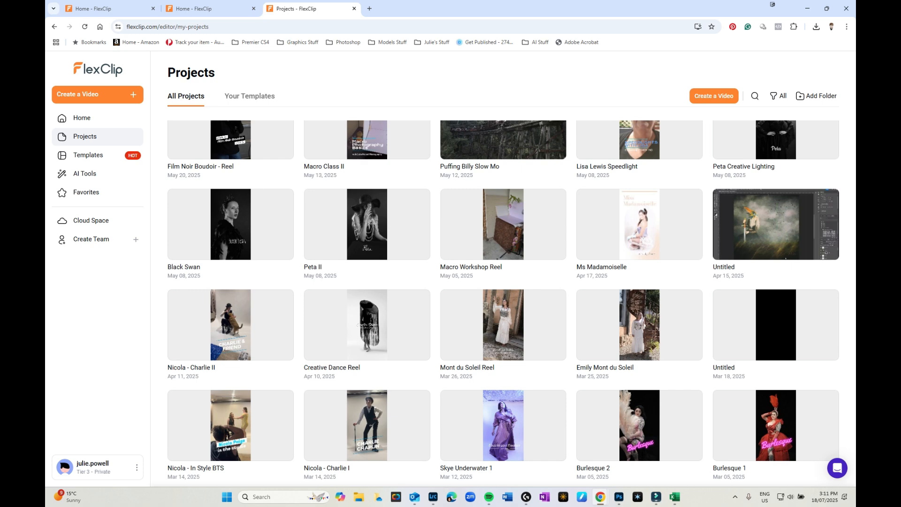
Open Peta II, apply a 1-second Fade between clips 01 and 02, and select the music track
left_click(367, 225)
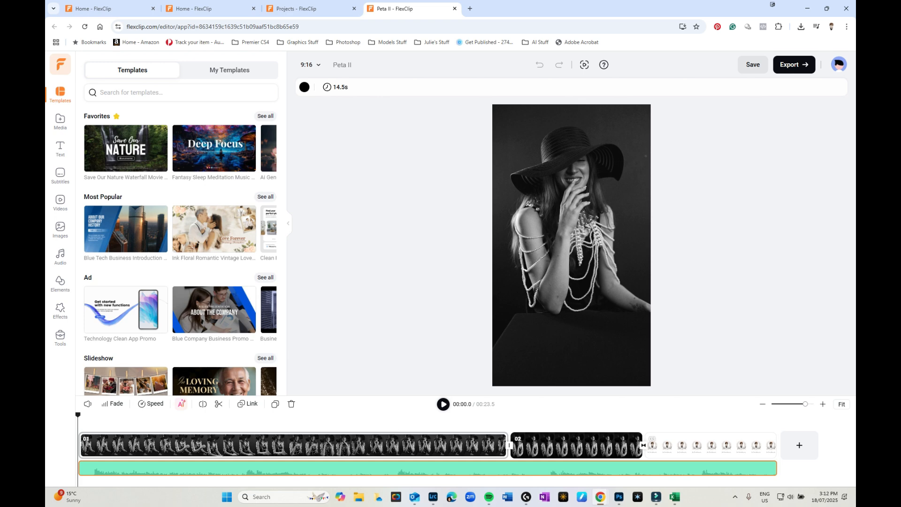
left_click(509, 446)
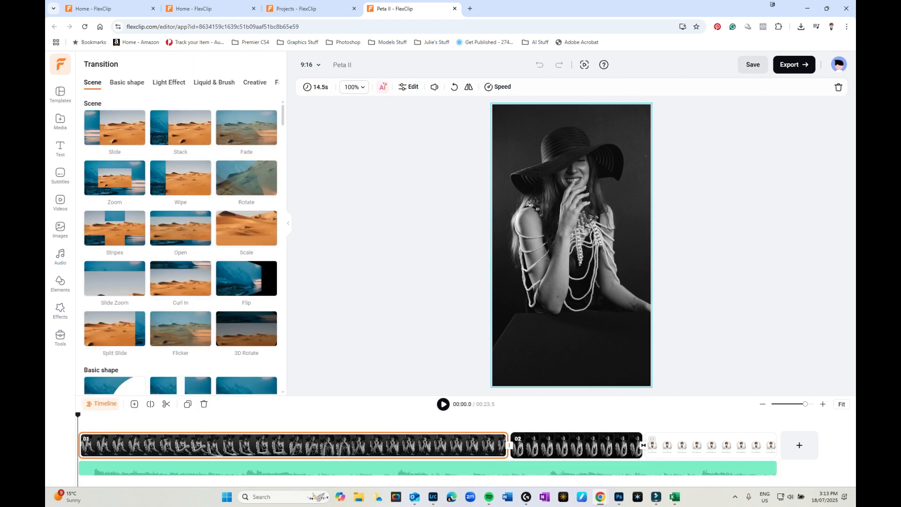
left_click(246, 127)
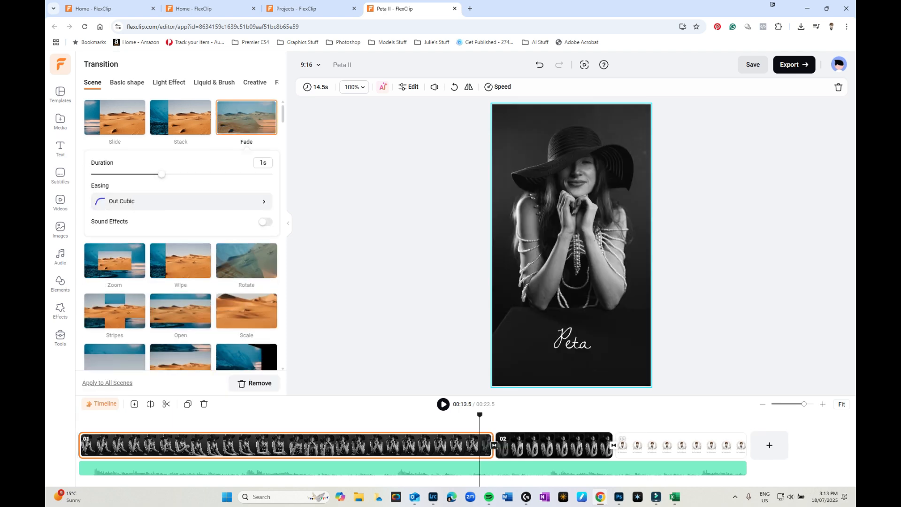
left_click(297, 468)
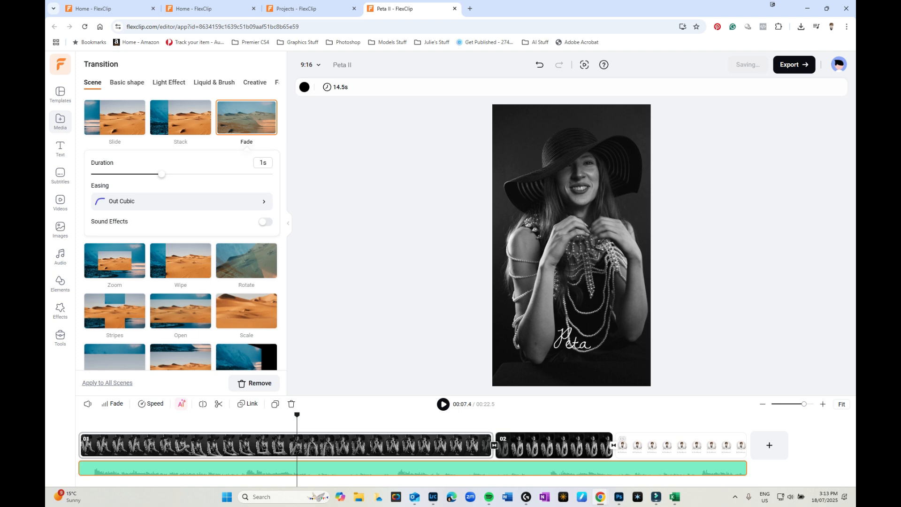
Browse the Text, Elements and Effects panels
left_click(60, 149)
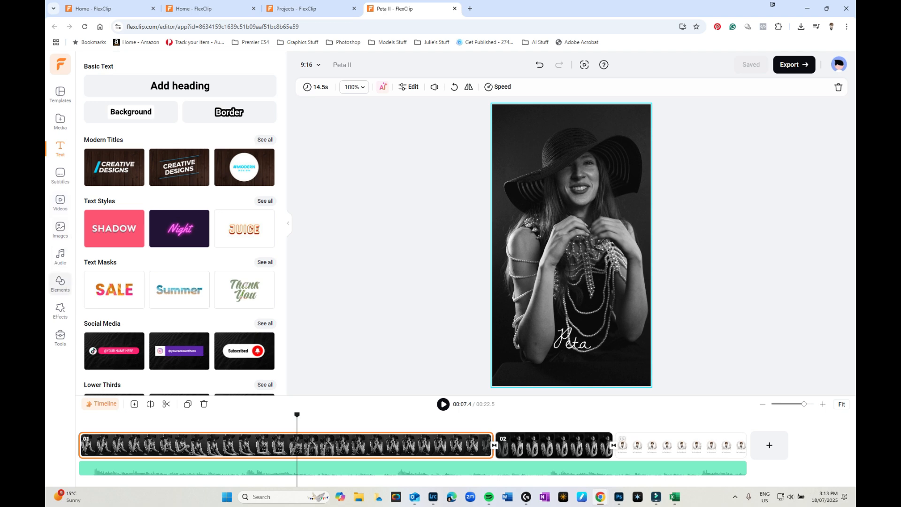
left_click(60, 283)
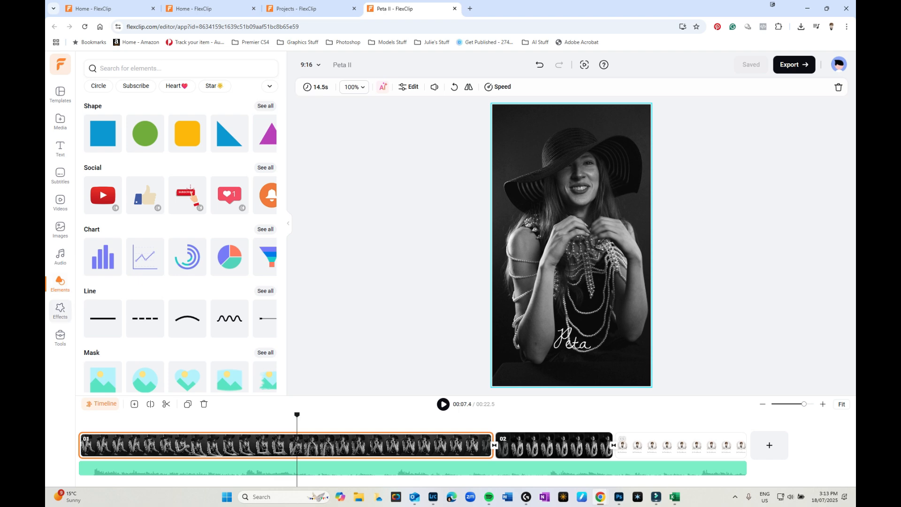
left_click(60, 311)
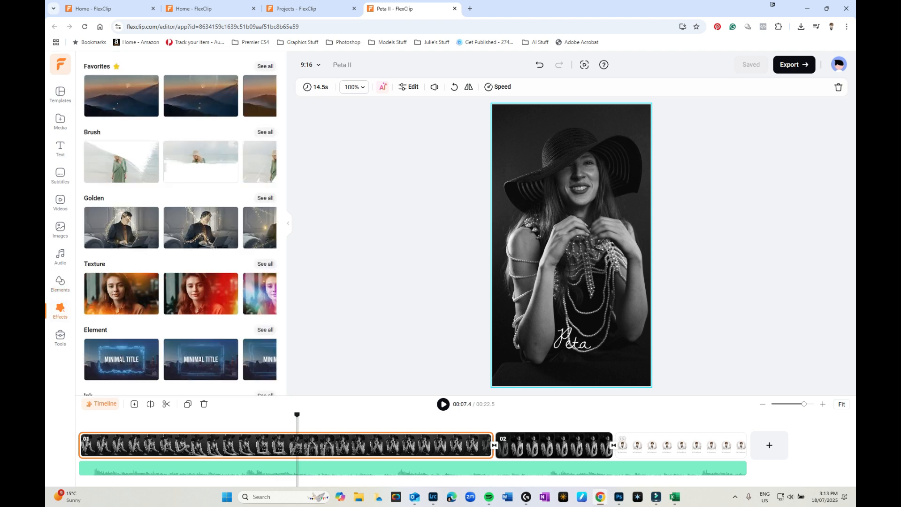
Preview the slideshow from about 3 seconds, then stop playback
left_click_drag(297, 415, 90, 415)
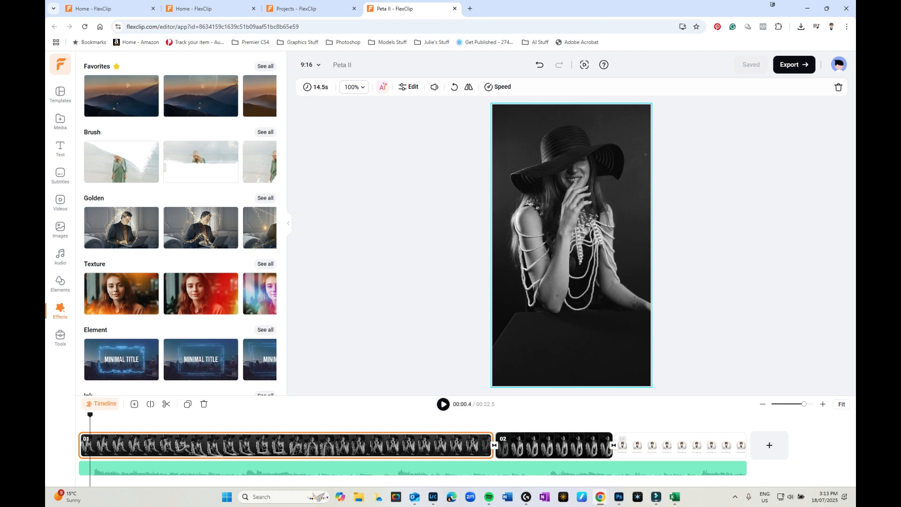
key("space")
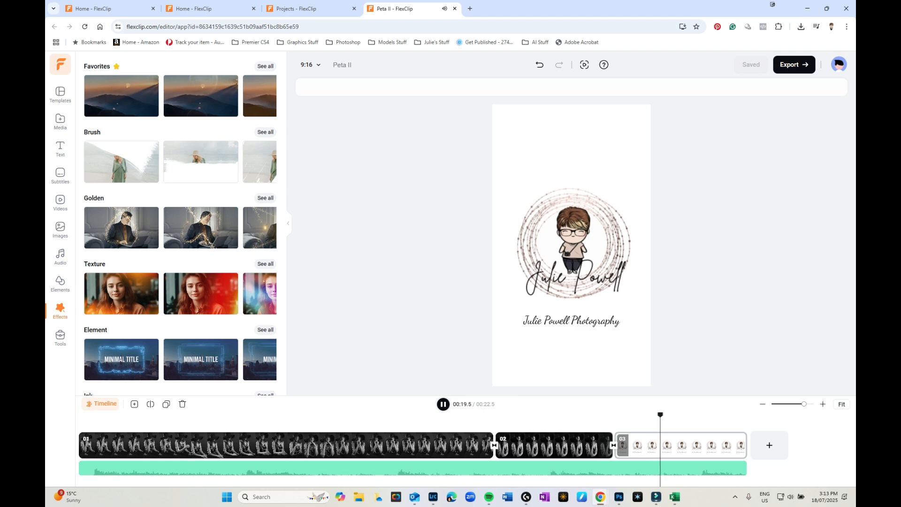
key("space")
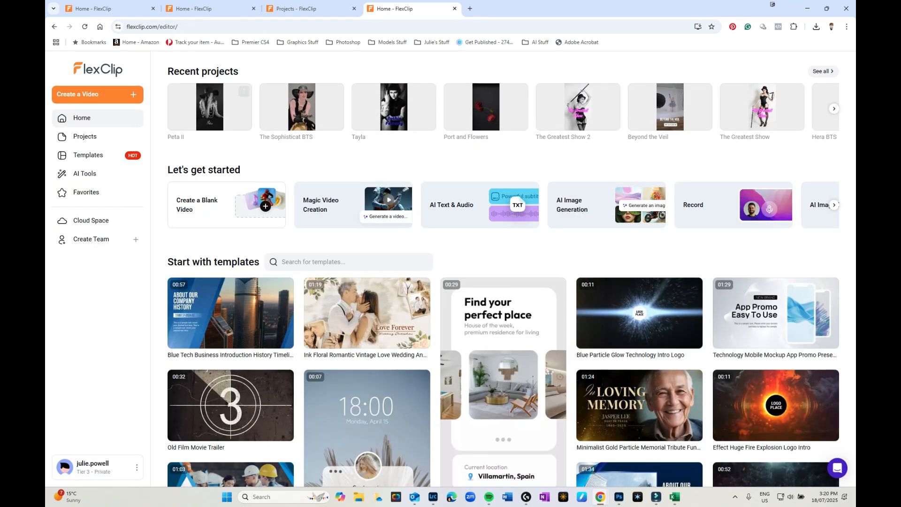
Start a new blank 9:16 video and upload the eight black-hat portrait photos
left_click(98, 94)
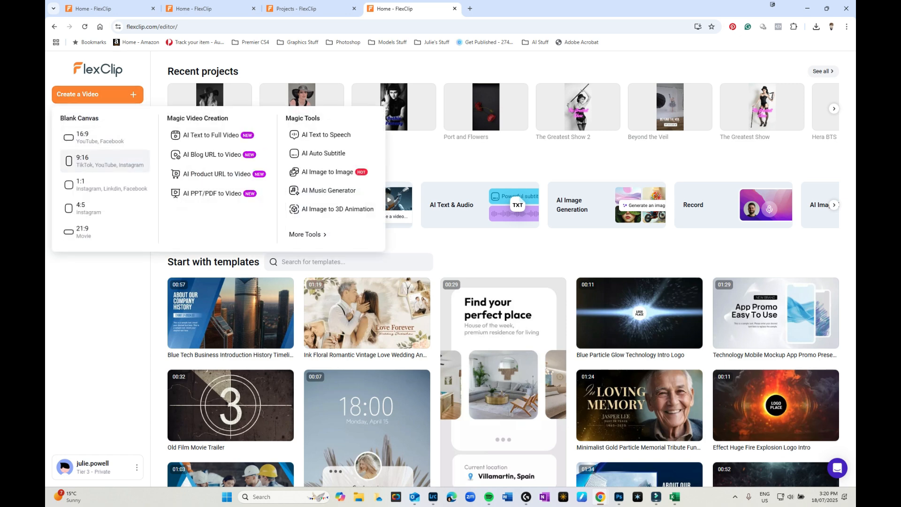
left_click(105, 161)
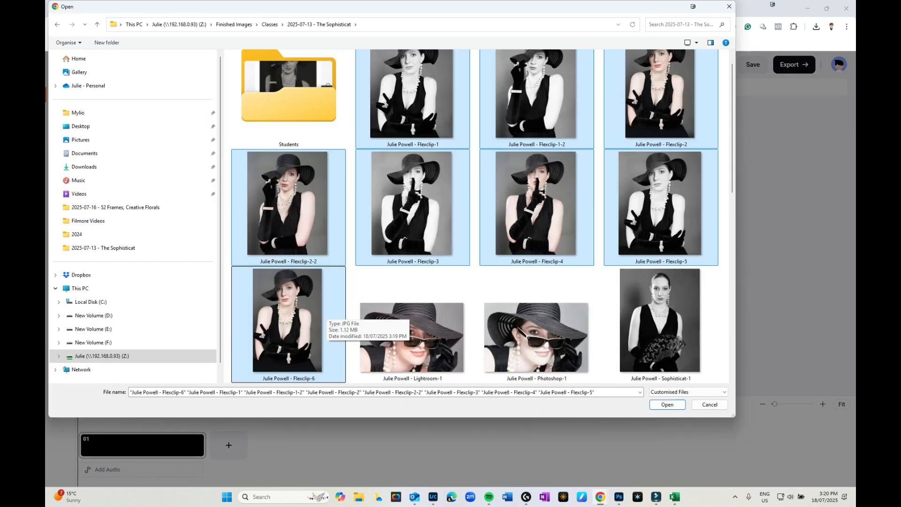
left_click(664, 404)
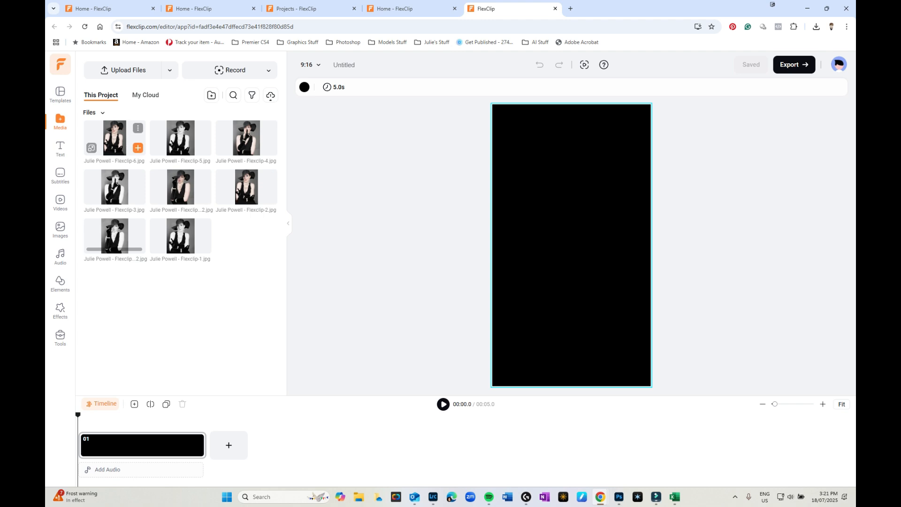
Add all eight portrait photos, Flexclip-6 through the last, as timeline scenes
left_click(138, 148)
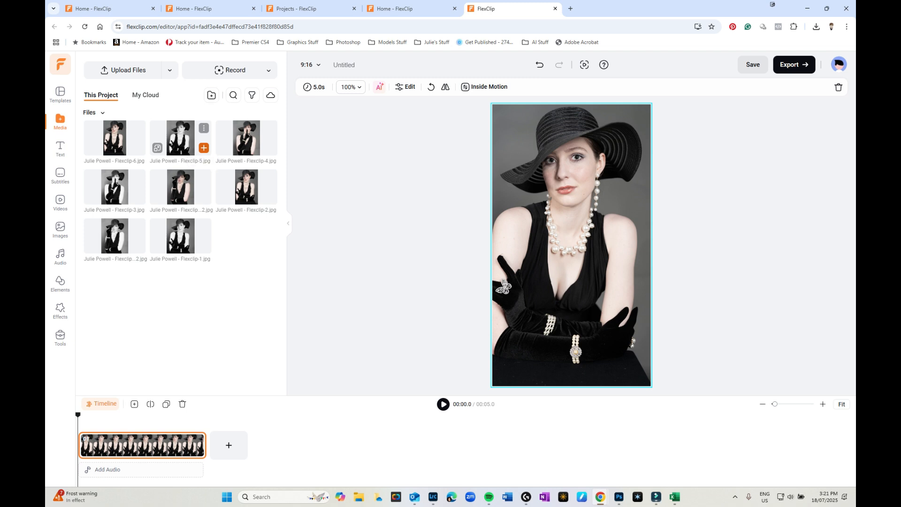
left_click(204, 148)
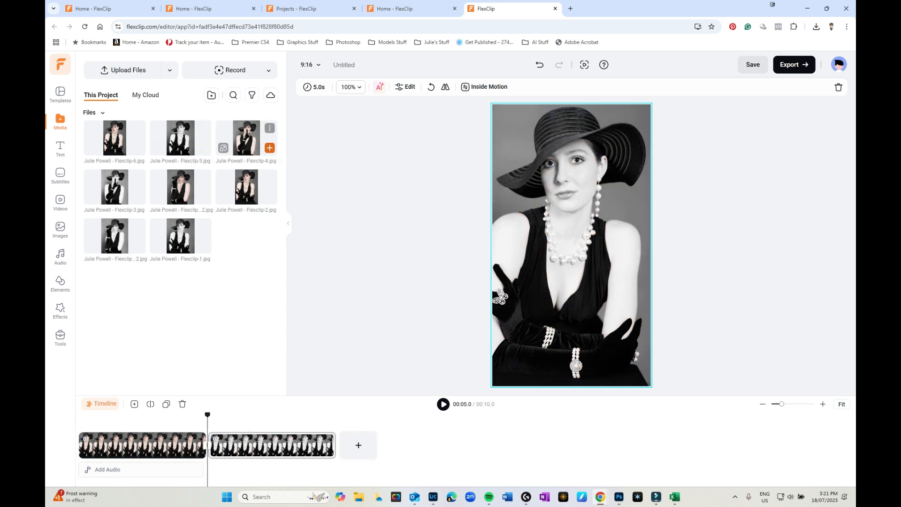
left_click(270, 148)
left_click(137, 197)
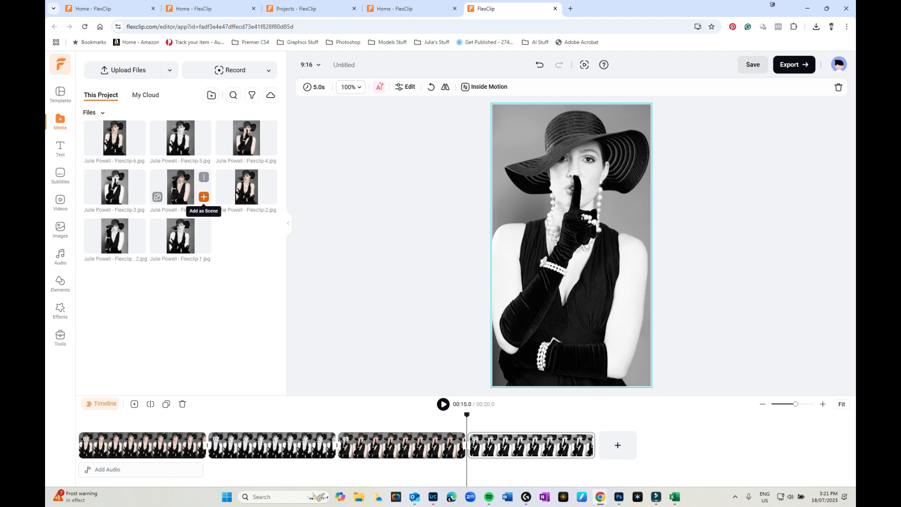
left_click(204, 196)
left_click(138, 246)
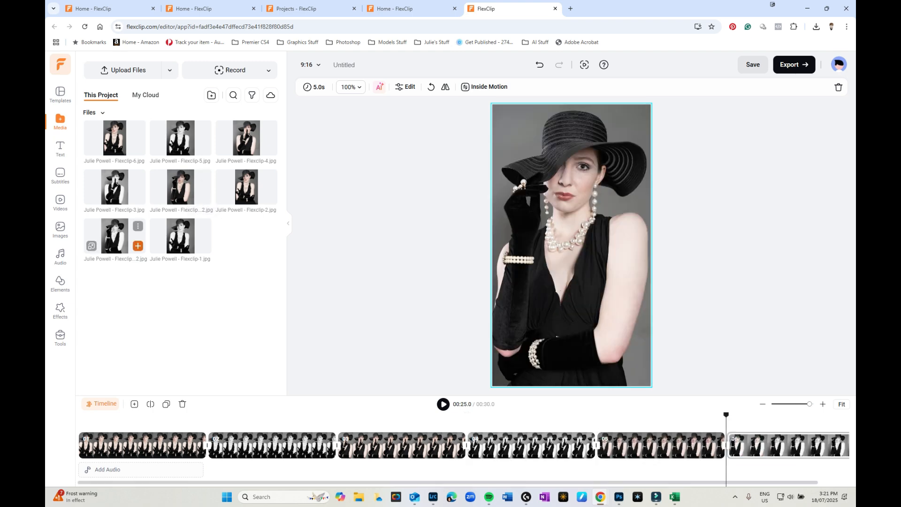
left_click(270, 197)
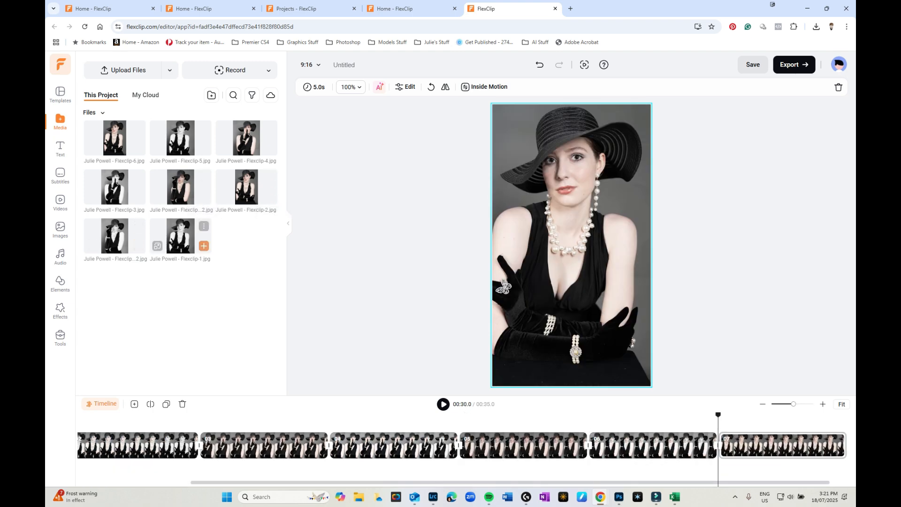
left_click(204, 246)
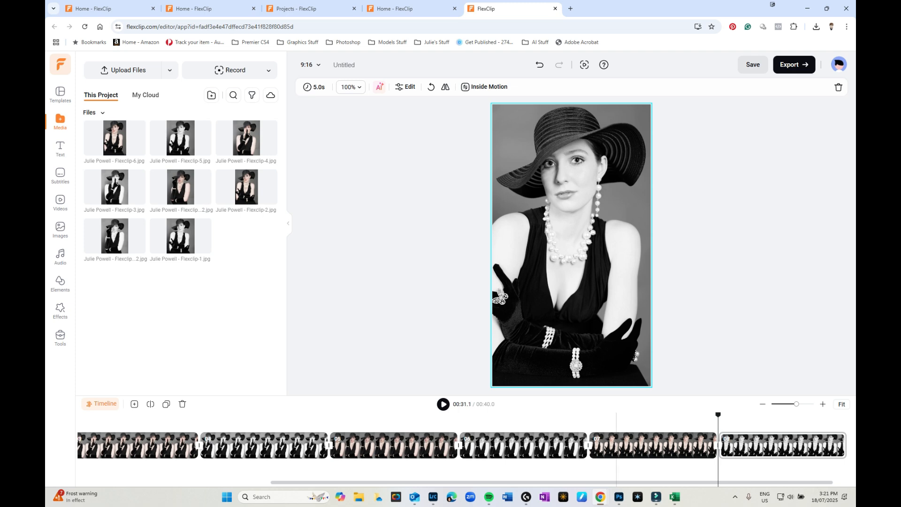
Select all eight scenes from clip 01 to clip 08
left_click_drag(610, 483, 392, 483)
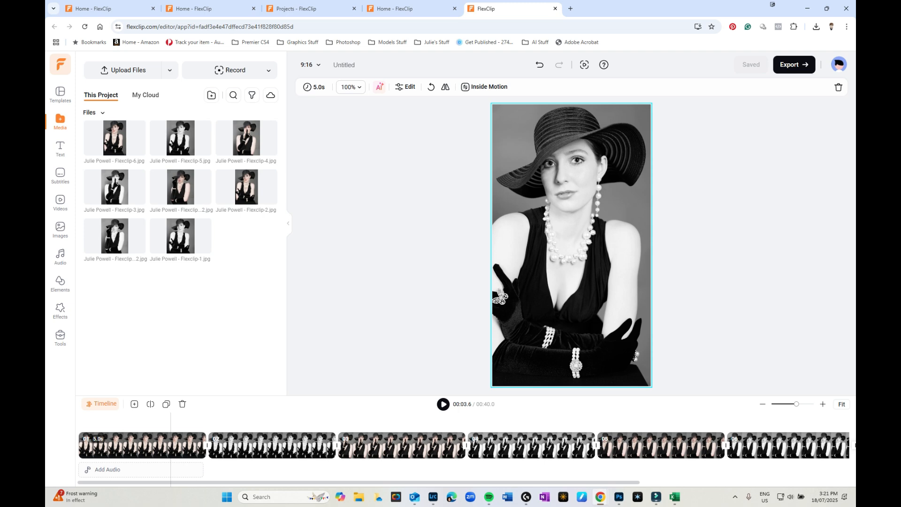
left_click(170, 446)
left_click_drag(257, 483, 502, 482)
left_click(717, 447, "shift")
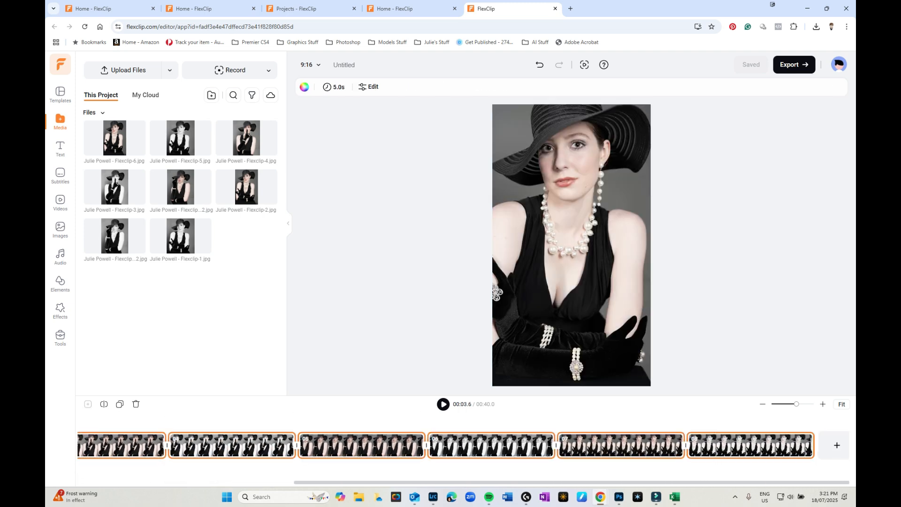
Set the duration of all eight scenes to 00:03.0
left_click(334, 87)
left_click(339, 88)
key("Return")
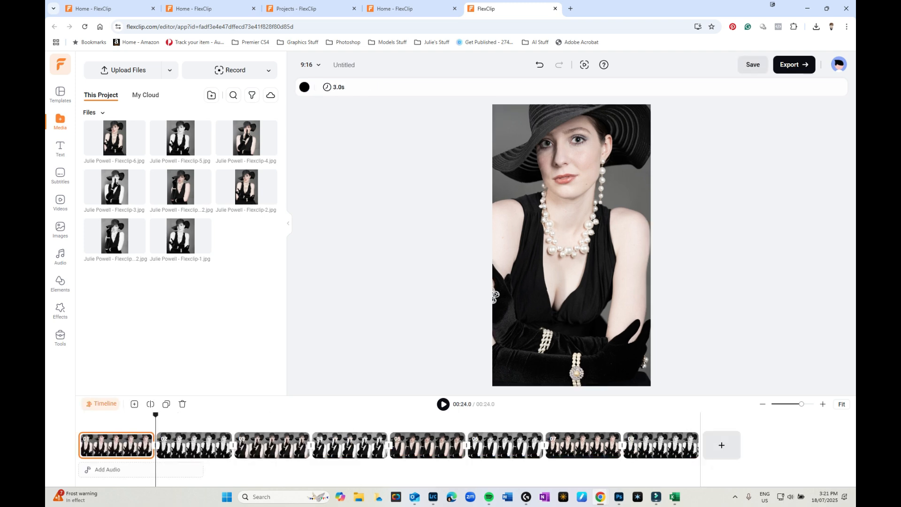
Append 2022-Logo.jpg from My Cloud's Titles and Headers folder as the final scene
left_click(146, 95)
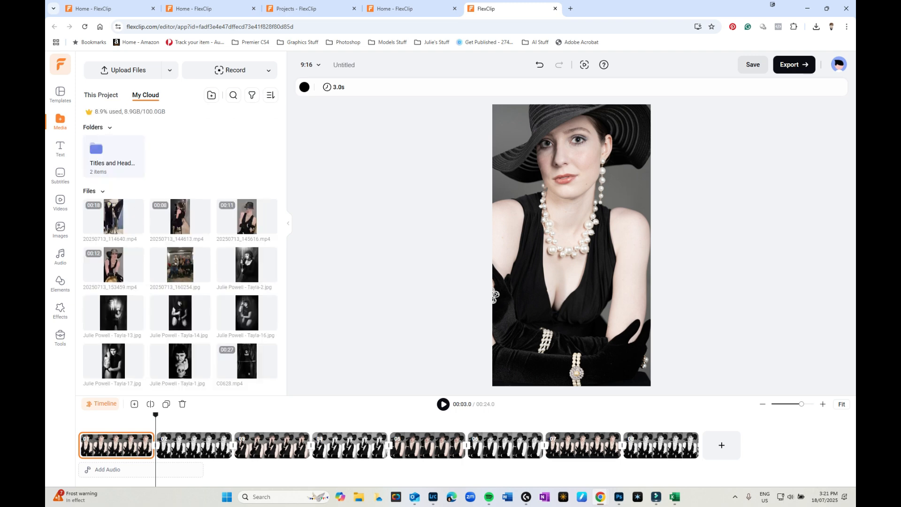
left_click(114, 162)
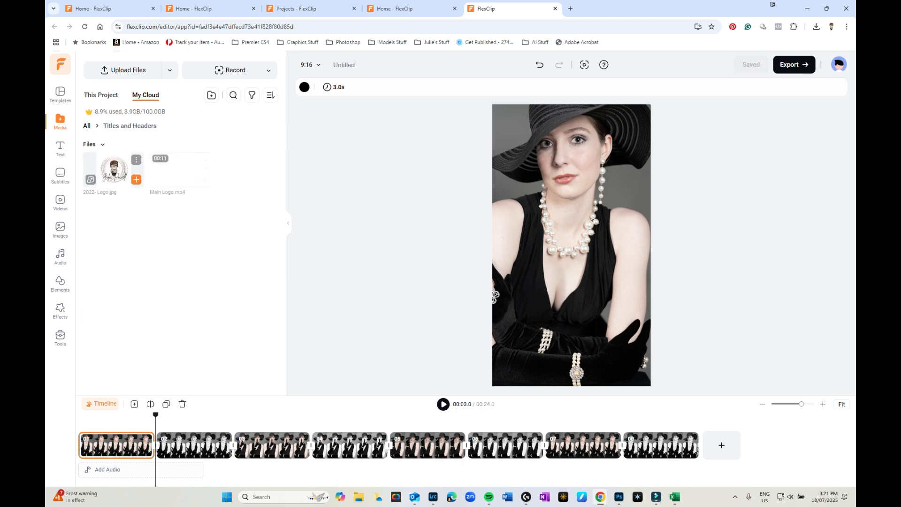
left_click_drag(115, 170, 723, 444)
left_click(735, 443)
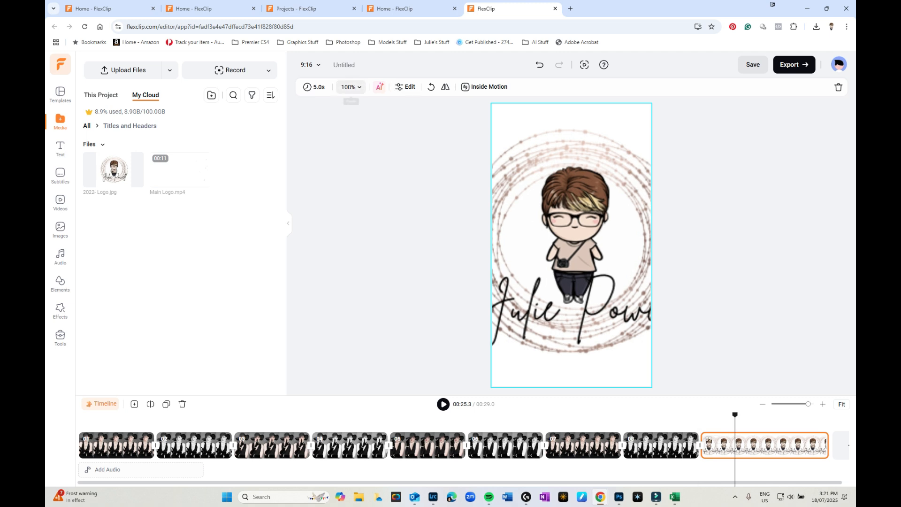
Scale the logo to 48% and give its scene a white background
left_click(351, 87)
left_click_drag(360, 87, 339, 87)
left_click(832, 87)
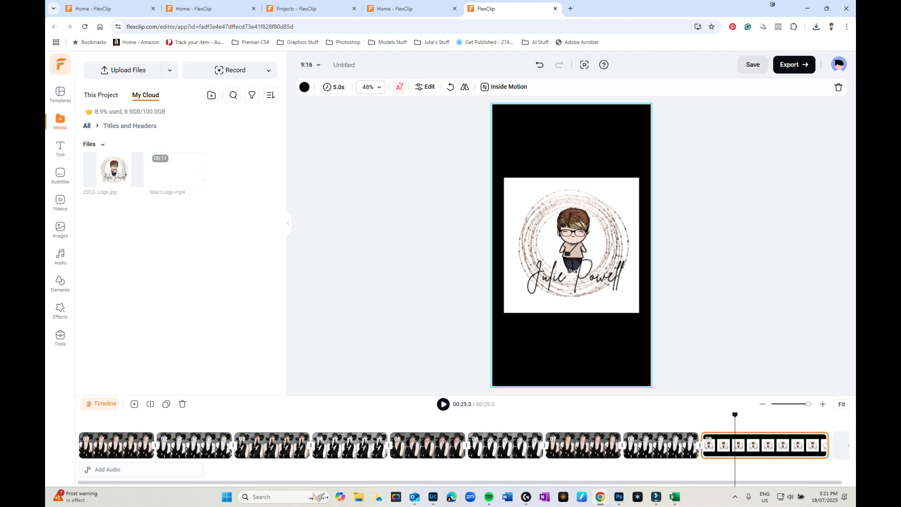
left_click(305, 87)
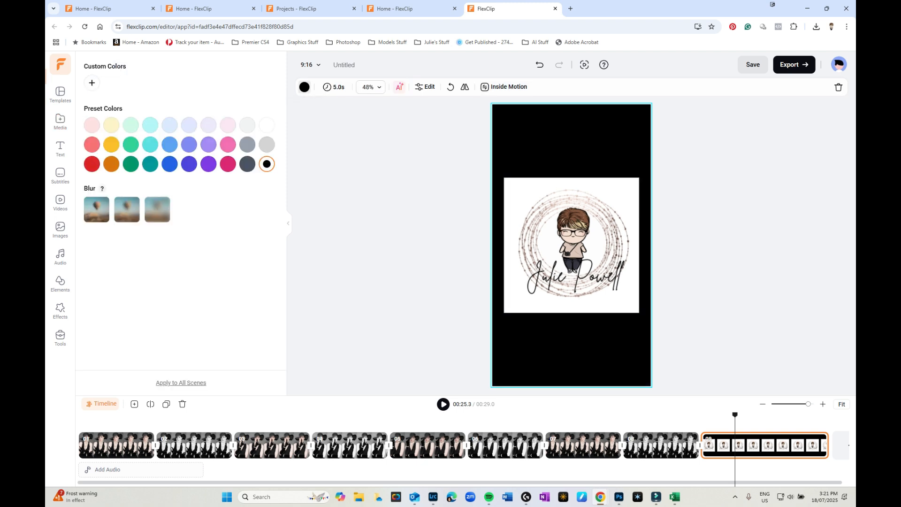
left_click(267, 125)
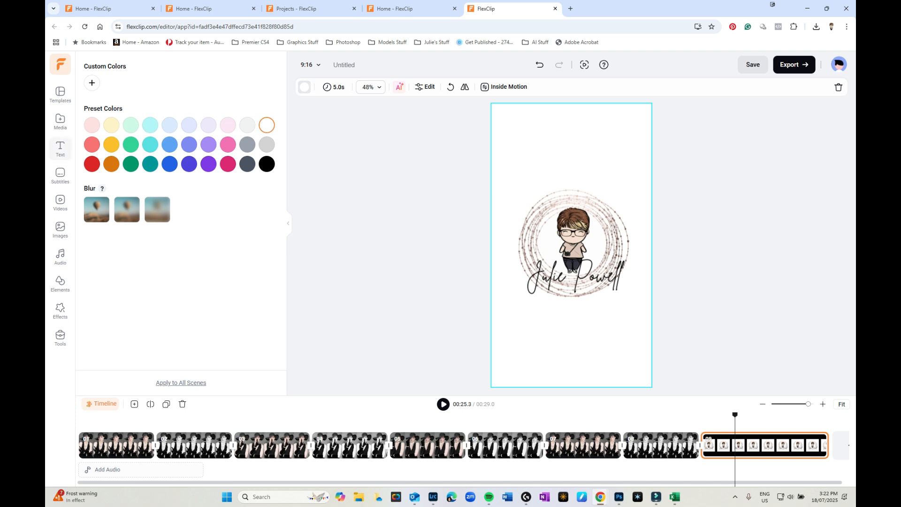
Add a black text box to the logo scene using the Dancing Script handwriting font
left_click(60, 149)
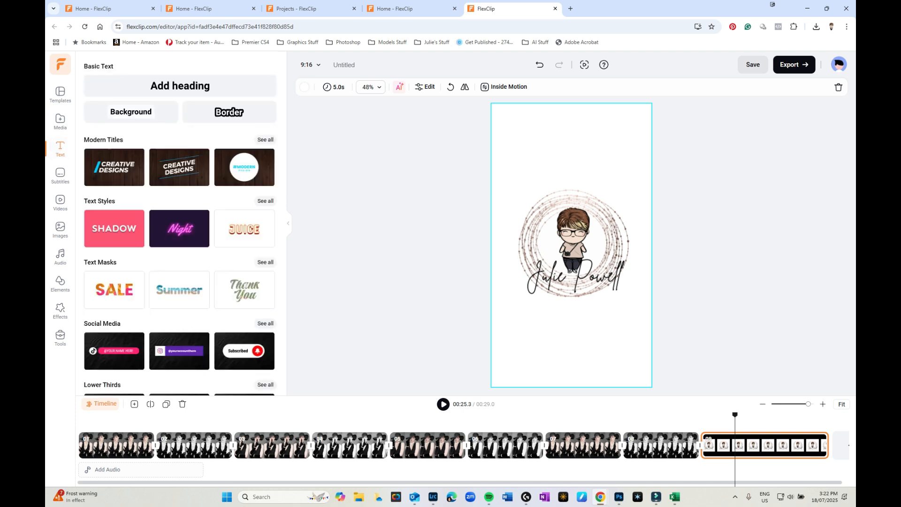
left_click(180, 86)
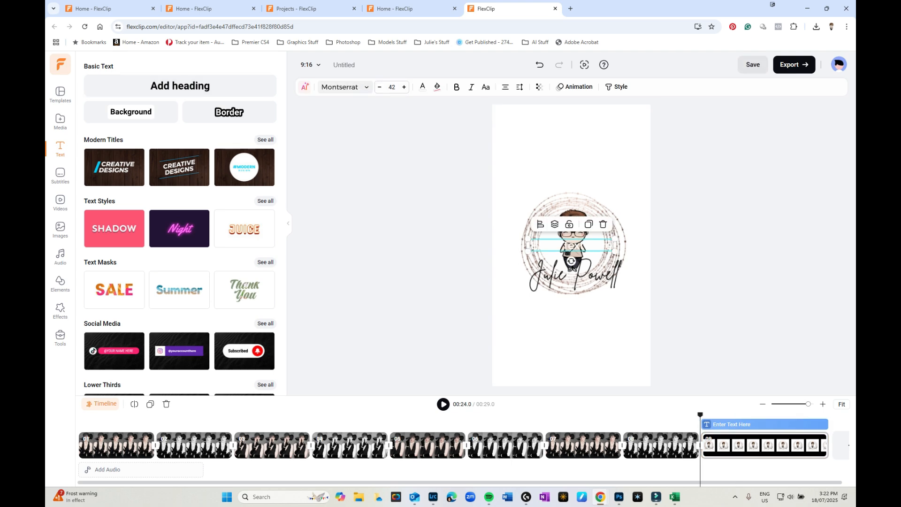
left_click(422, 87)
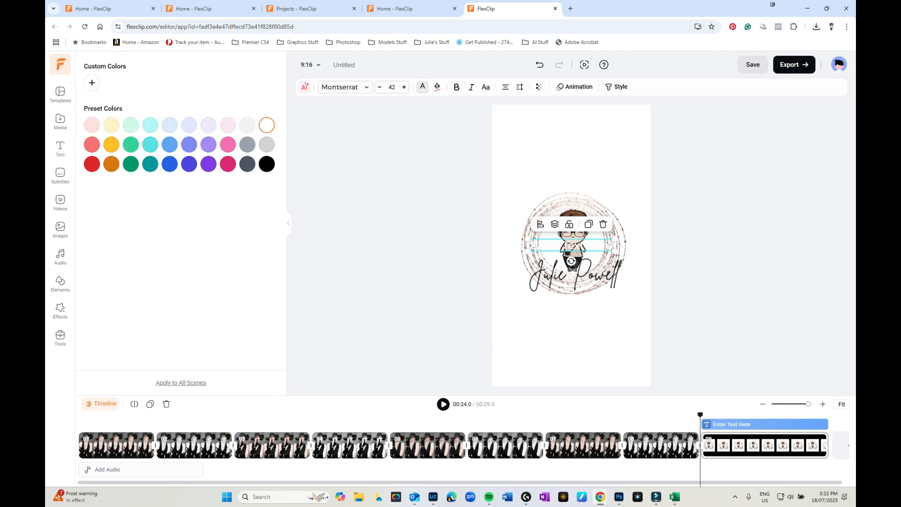
left_click(267, 163)
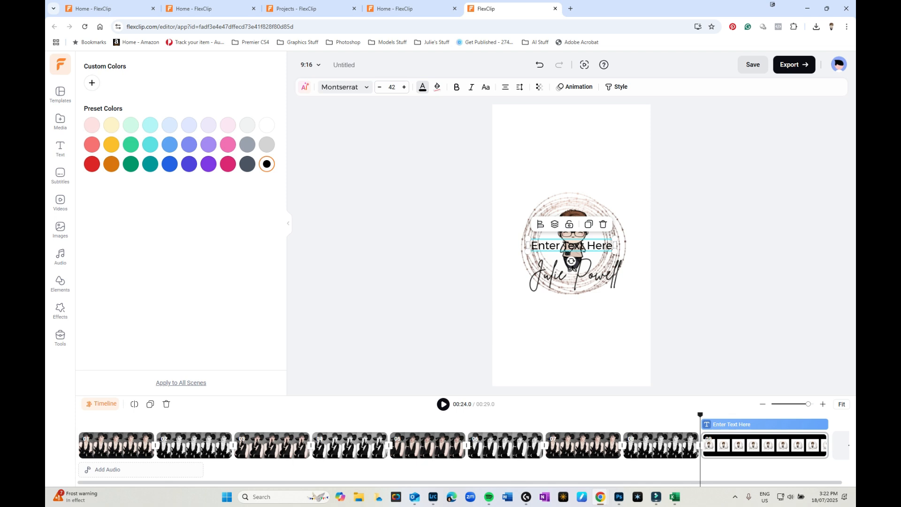
left_click(345, 87)
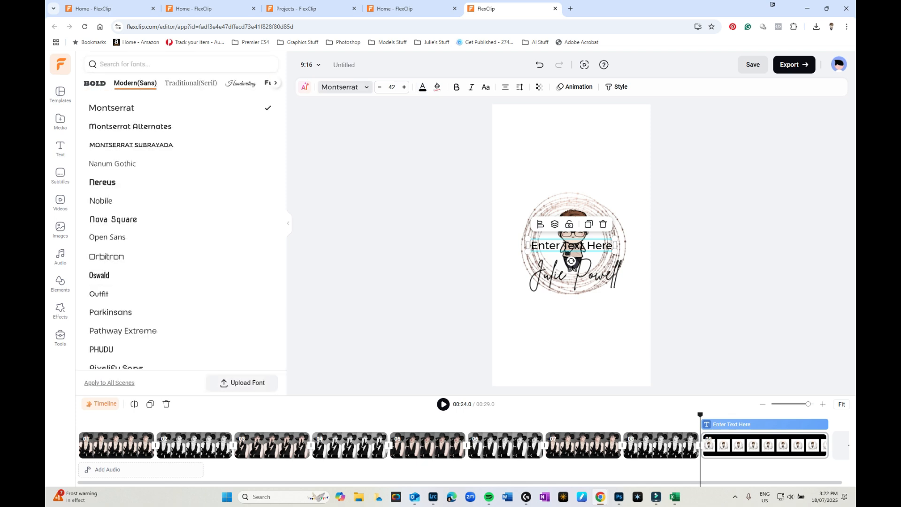
left_click(241, 84)
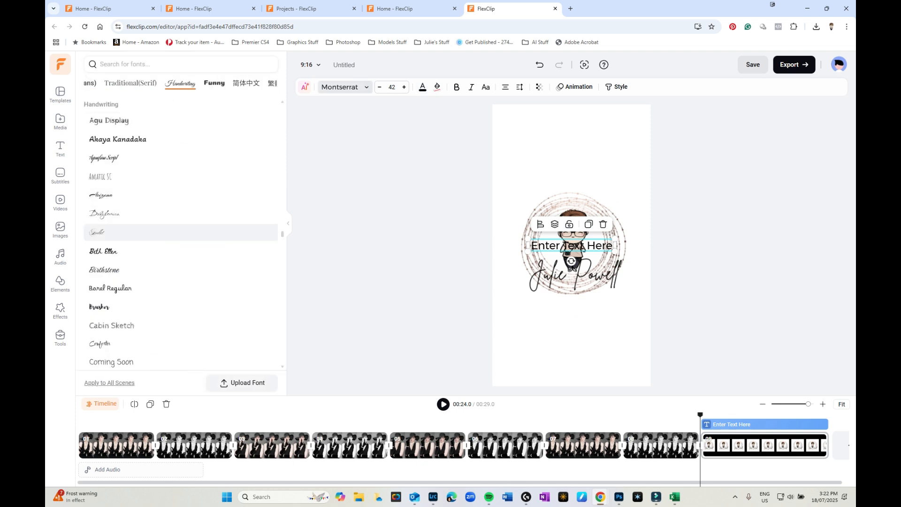
scroll(181, 334, "down", 2)
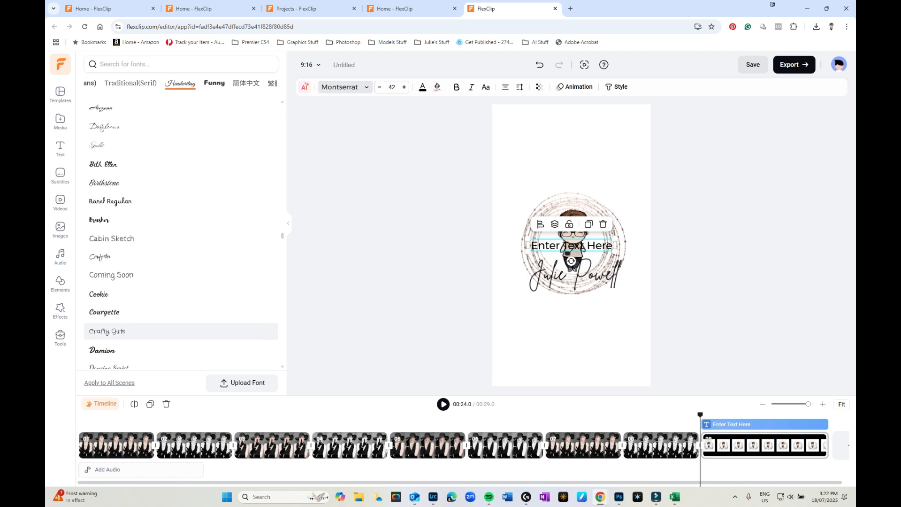
scroll(181, 331, "down", 1)
left_click(181, 328)
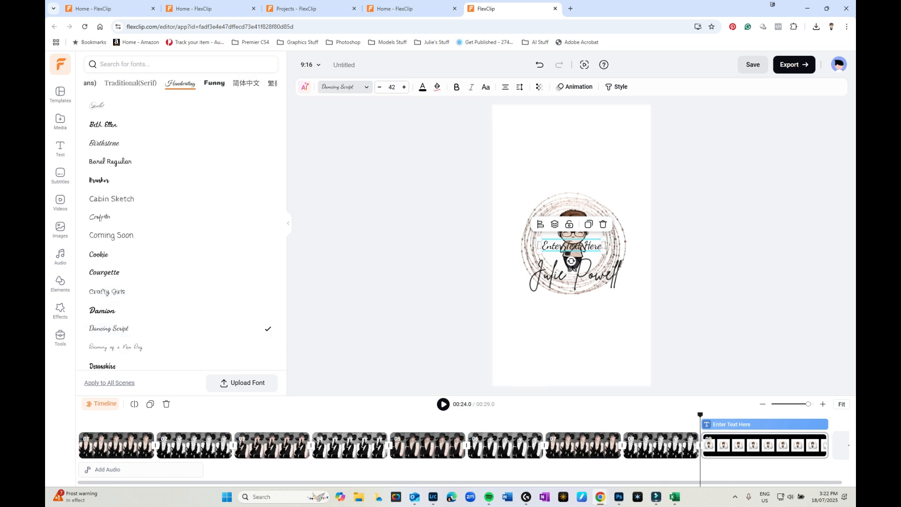
Place the caption under the logo, enter the photographer's studio name, and make it title case
left_click_drag(572, 245, 572, 322)
double_click(574, 323)
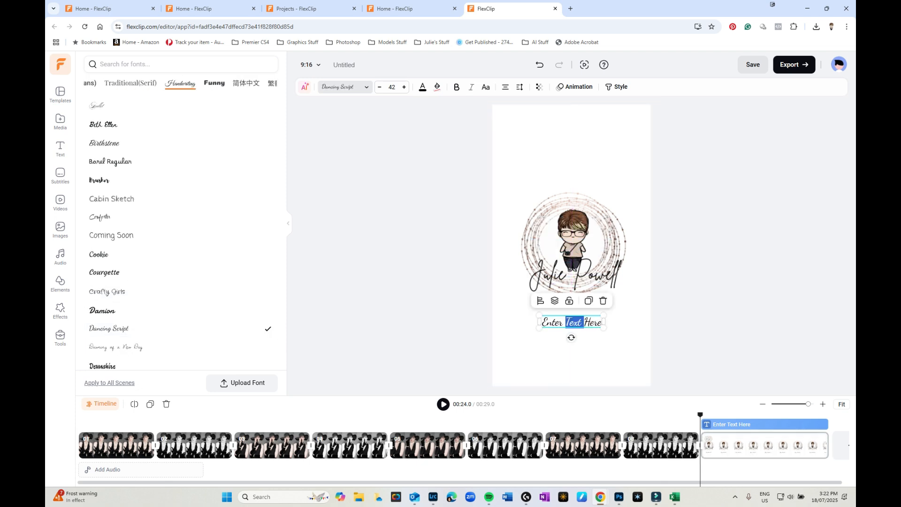
triple_click(574, 322)
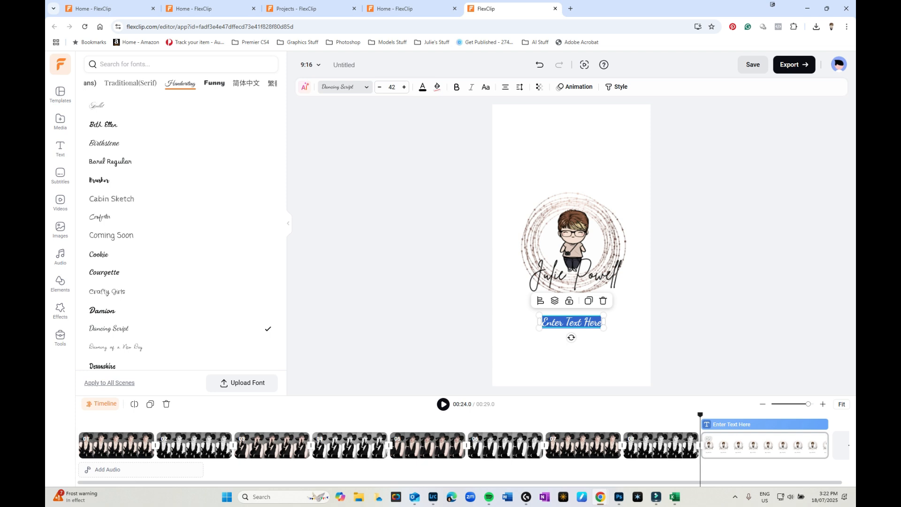
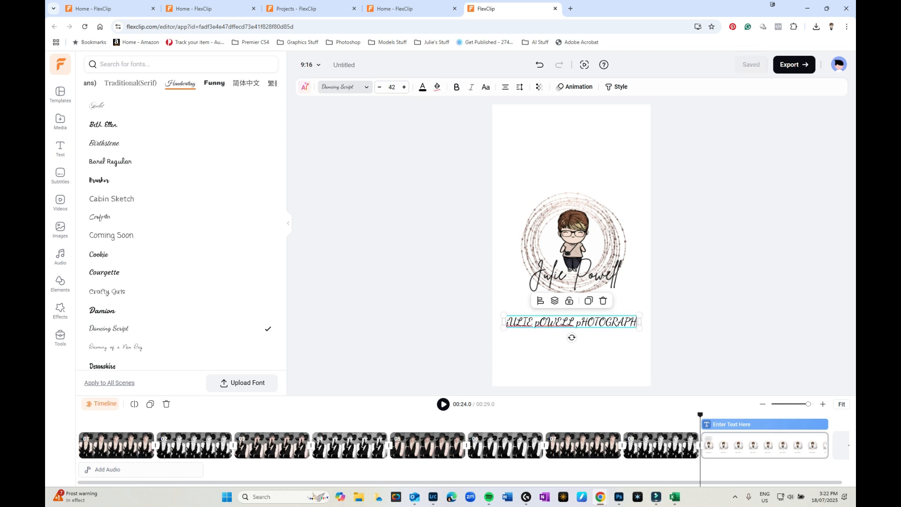
type("Y")
key("ctrl+a")
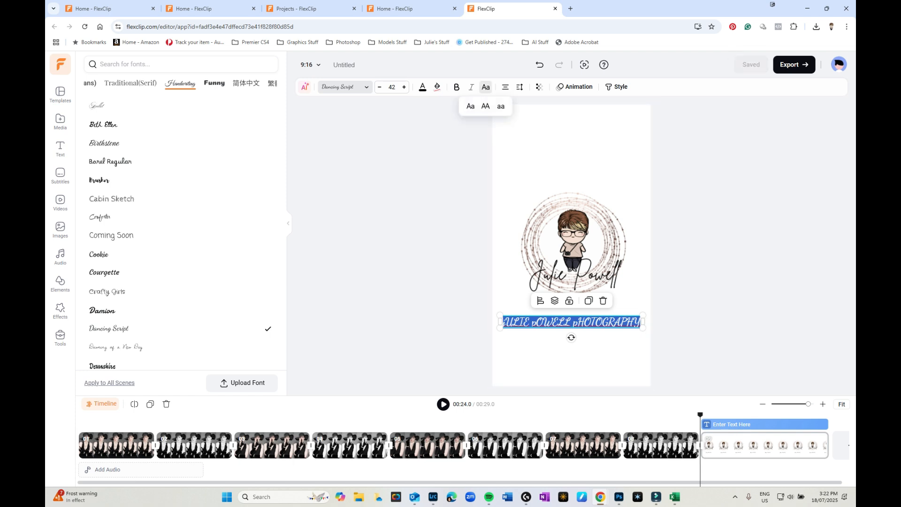
left_click(486, 87)
left_click(471, 107)
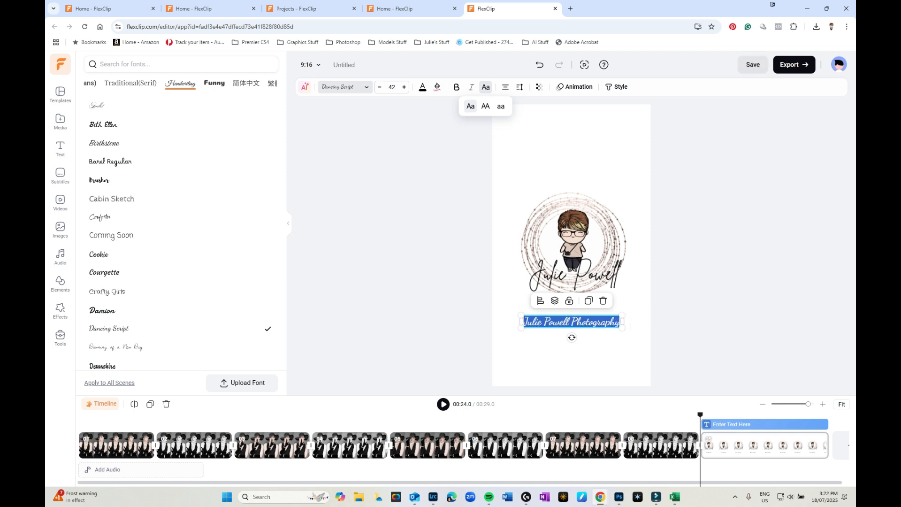
left_click(704, 226)
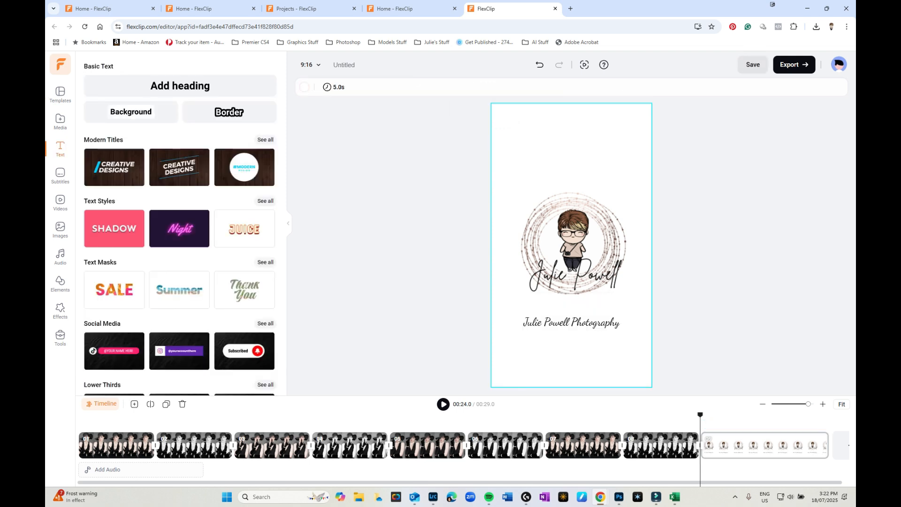
left_click_drag(572, 337, 571, 332)
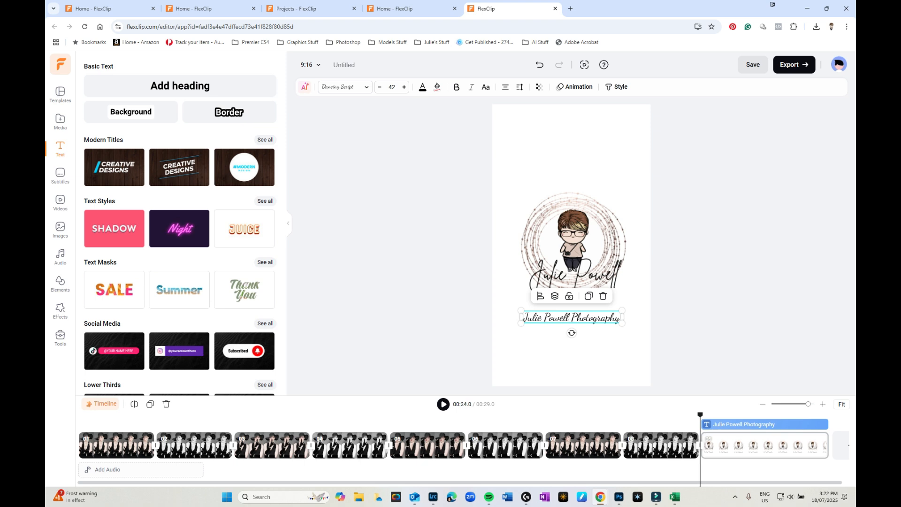
left_click(83, 447)
Preview the slideshow from the start and nudge scene 1's Before caption slightly left
left_click(78, 416)
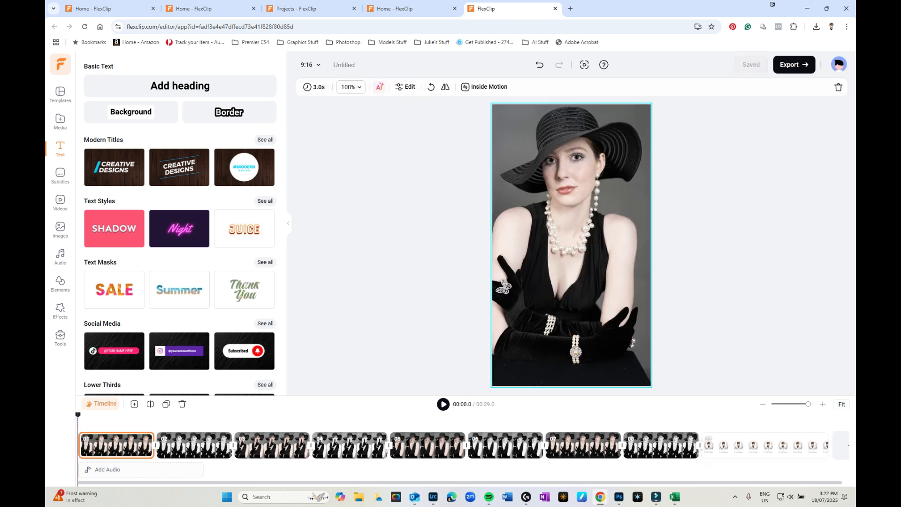
left_click(444, 404)
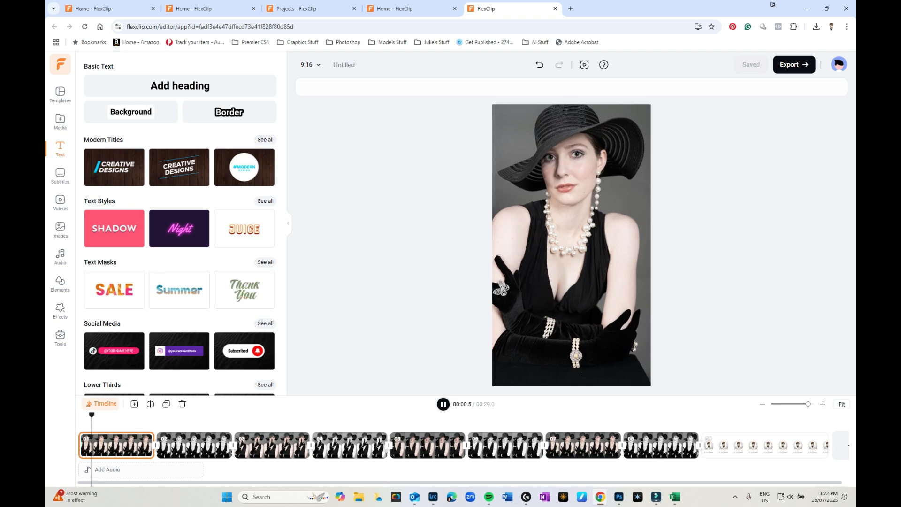
left_click(119, 445)
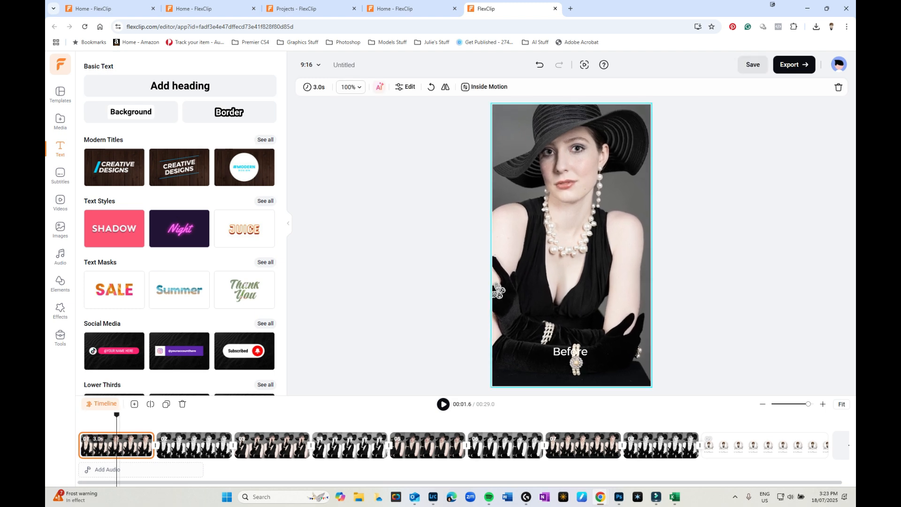
double_click(119, 445)
left_click(117, 456)
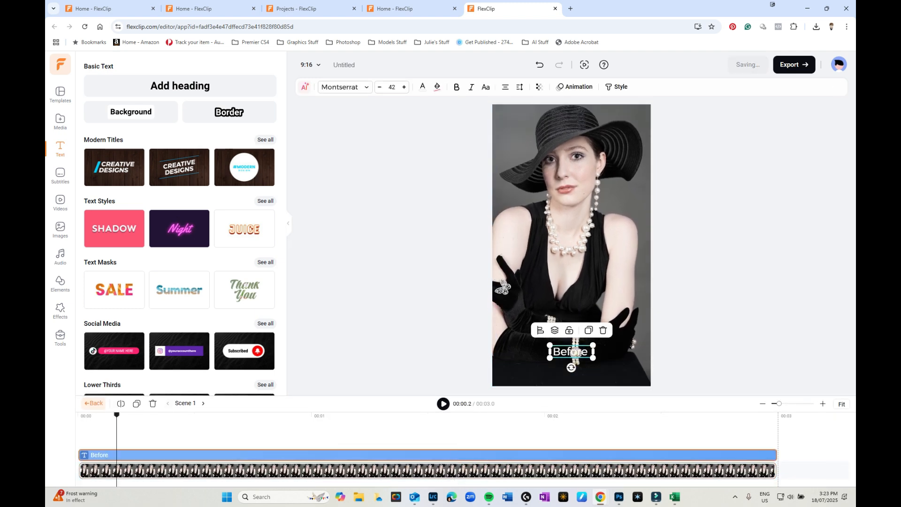
left_click_drag(571, 352, 550, 351)
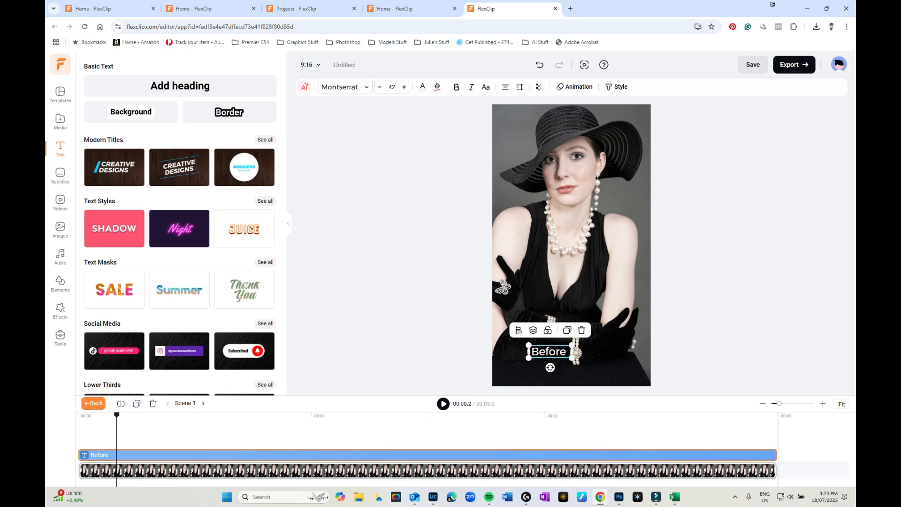
left_click(93, 404)
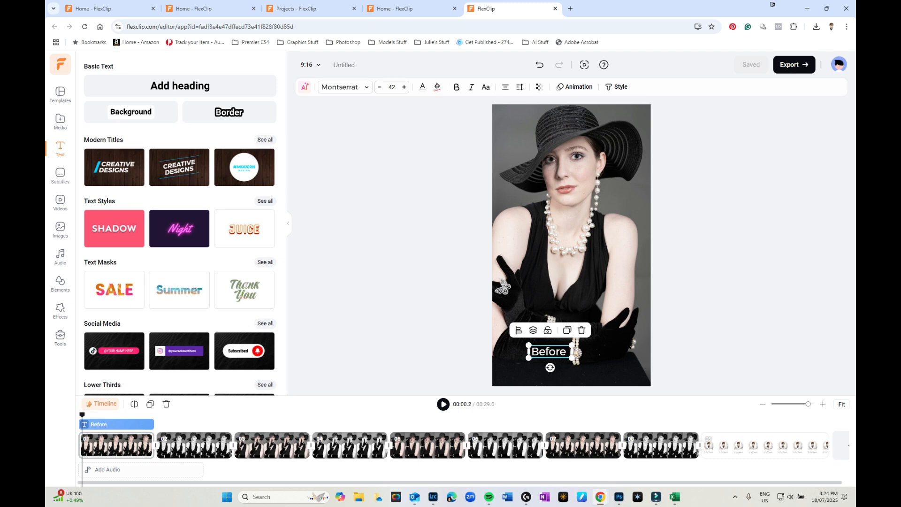
Remove a letter from the Before caption, then delete that caption from scene 1
key("space")
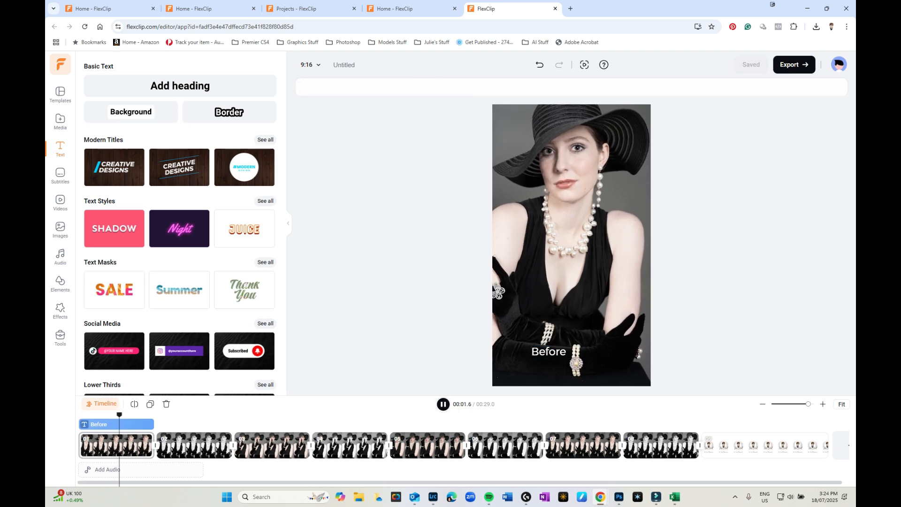
key("space")
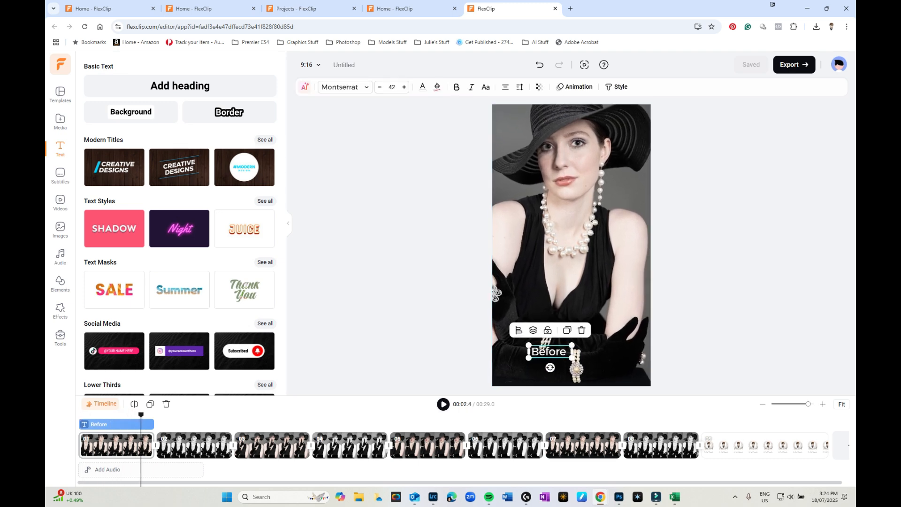
key("BackSpace")
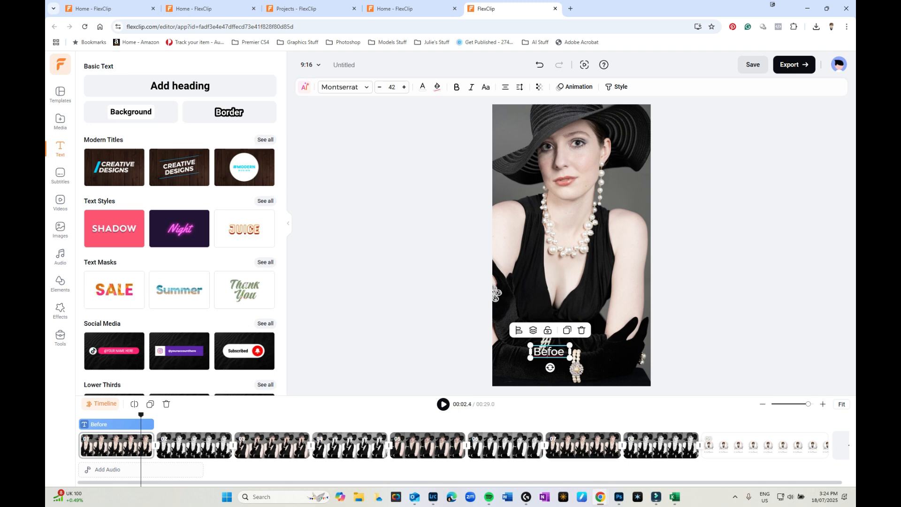
double_click(108, 446)
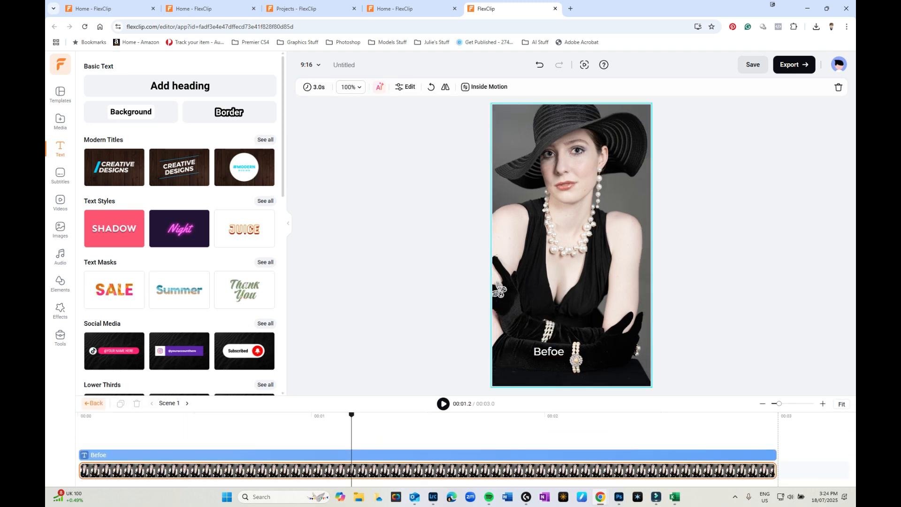
left_click(156, 455)
key("Delete")
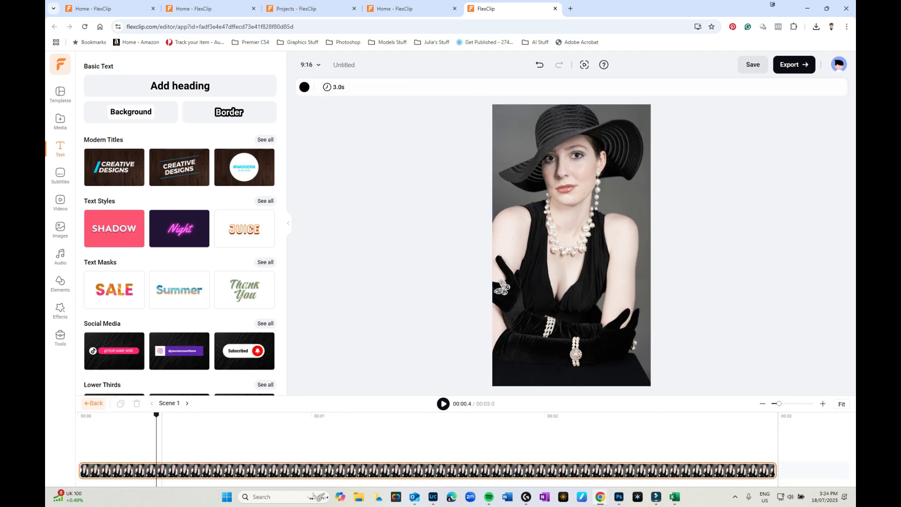
left_click(93, 403)
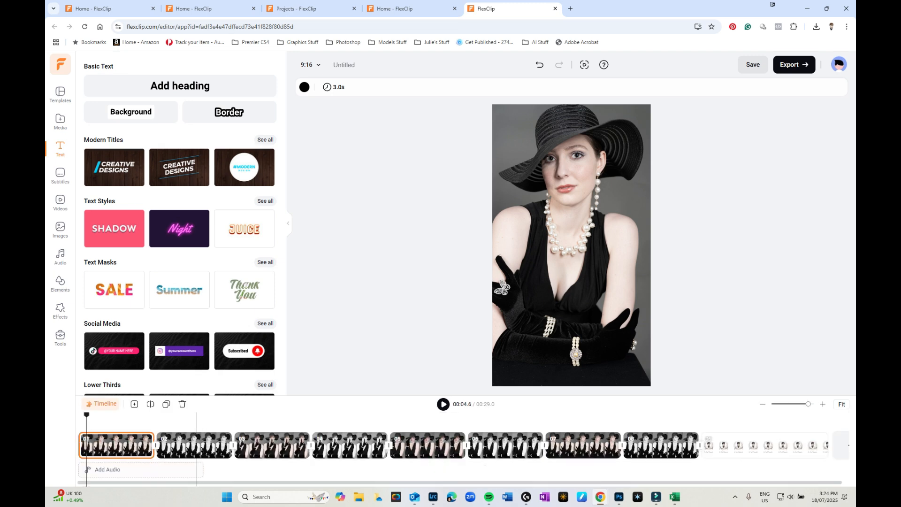
Delete the After caption from scene 2 and return the playhead to the start
double_click(176, 442)
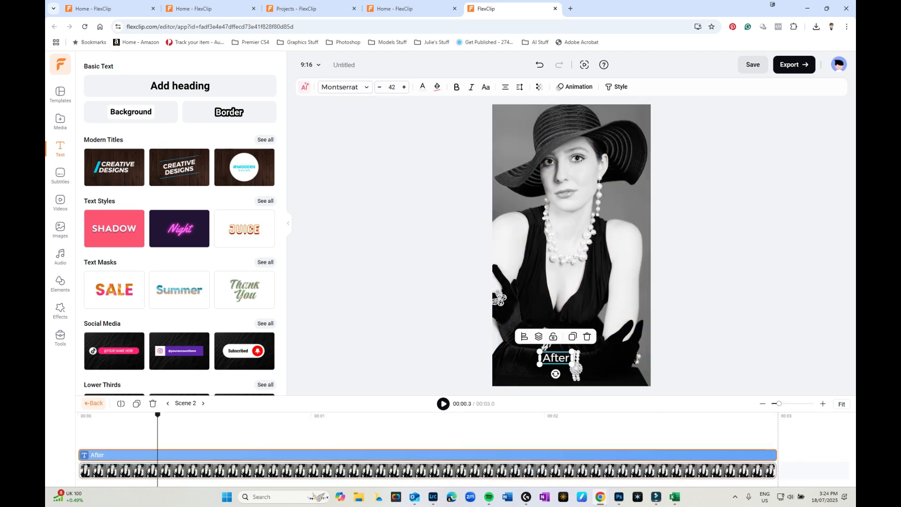
key("Delete")
left_click(91, 403)
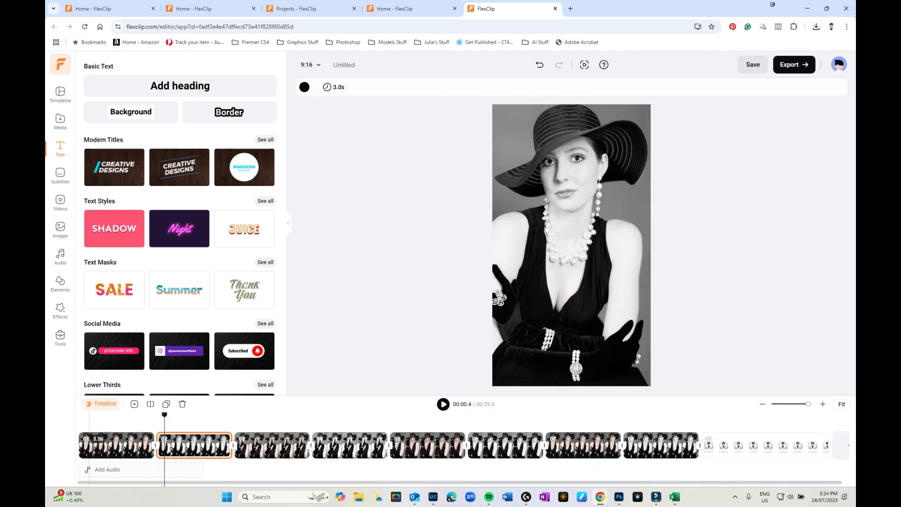
left_click_drag(165, 415, 78, 415)
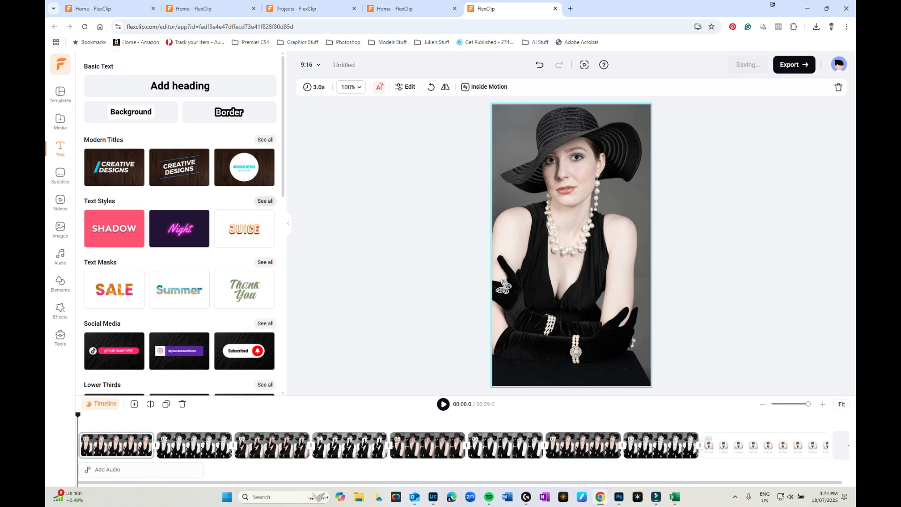
Add a VINTAGE caption at the bottom of the first portrait reading 'BEFORE'
left_click(265, 201)
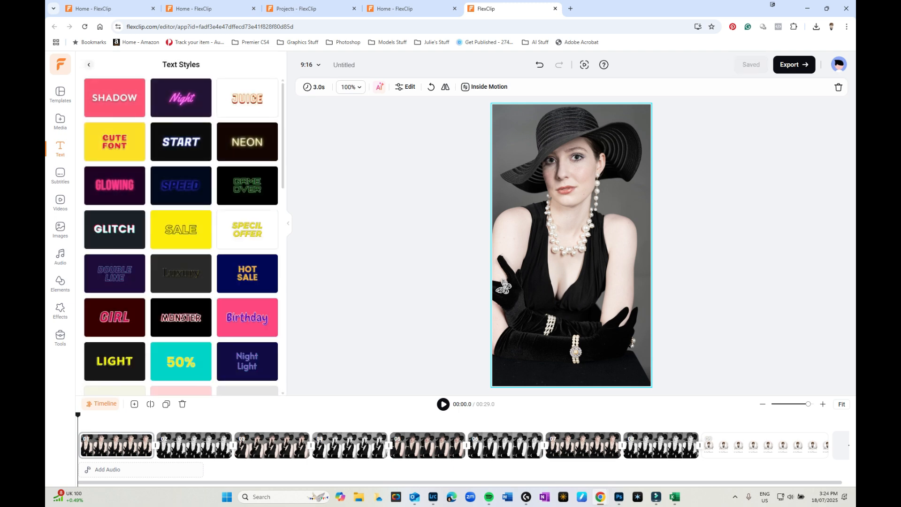
scroll(181, 235, "down", 3)
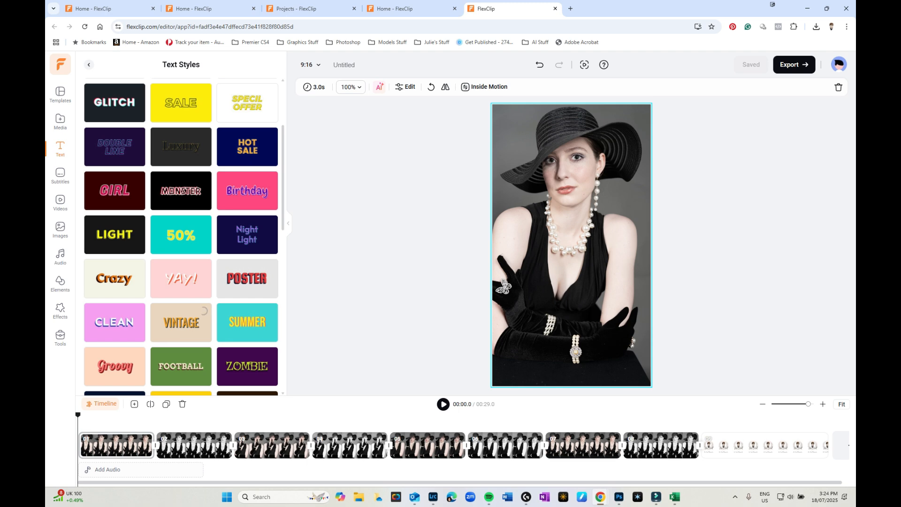
left_click(182, 322)
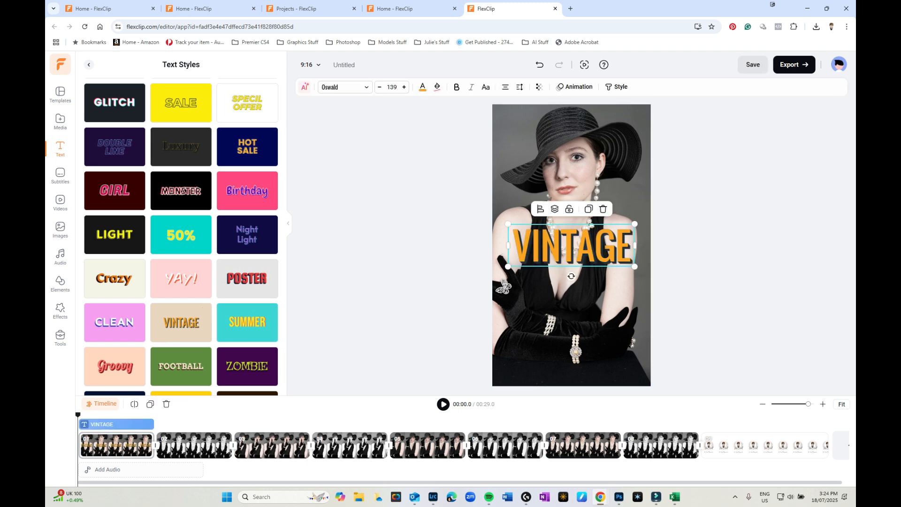
left_click_drag(584, 247, 584, 347)
double_click(584, 347)
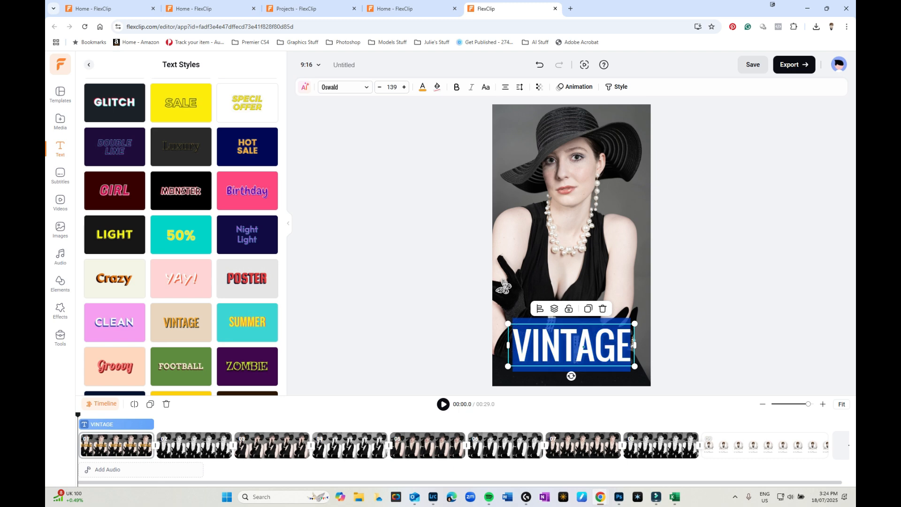
type("BEFORE")
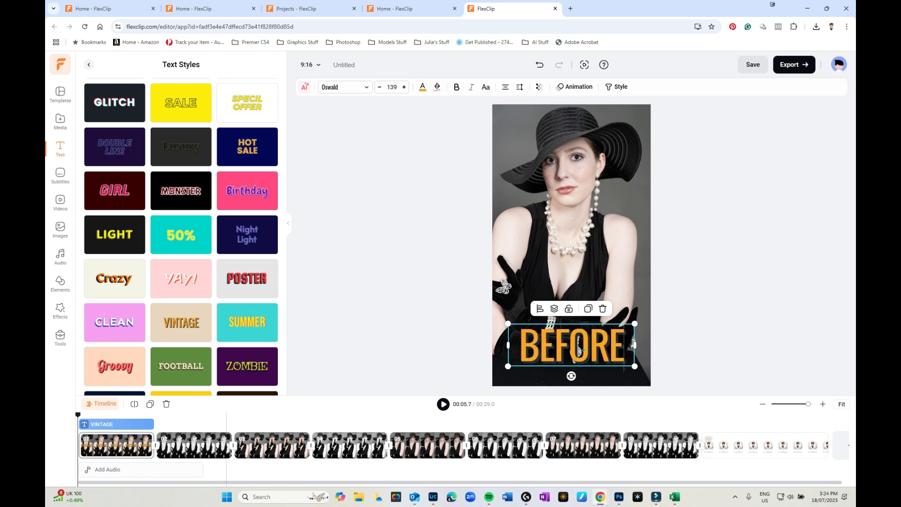
Add a VINTAGE caption at the bottom of the second portrait reading AFTER, deleting the duplicate
left_click(176, 439)
left_click(208, 311)
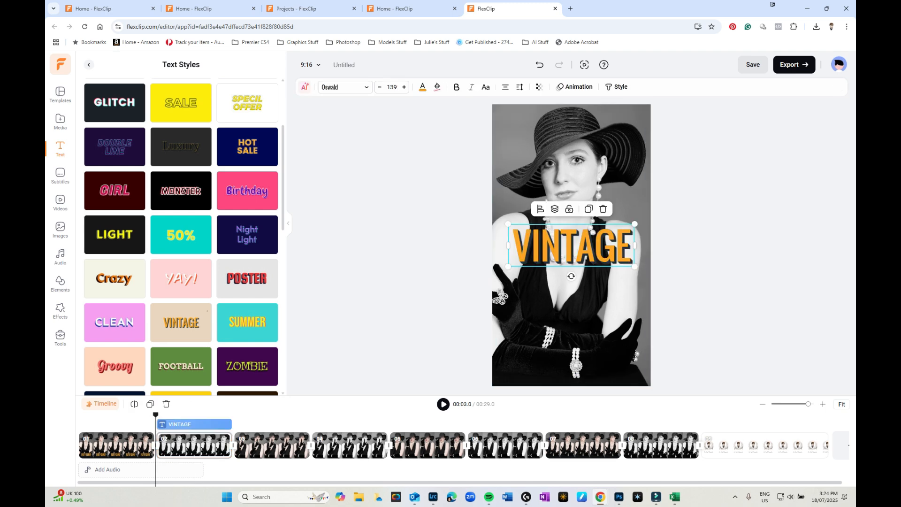
left_click_drag(580, 248, 580, 348)
left_click(577, 247)
key("Delete")
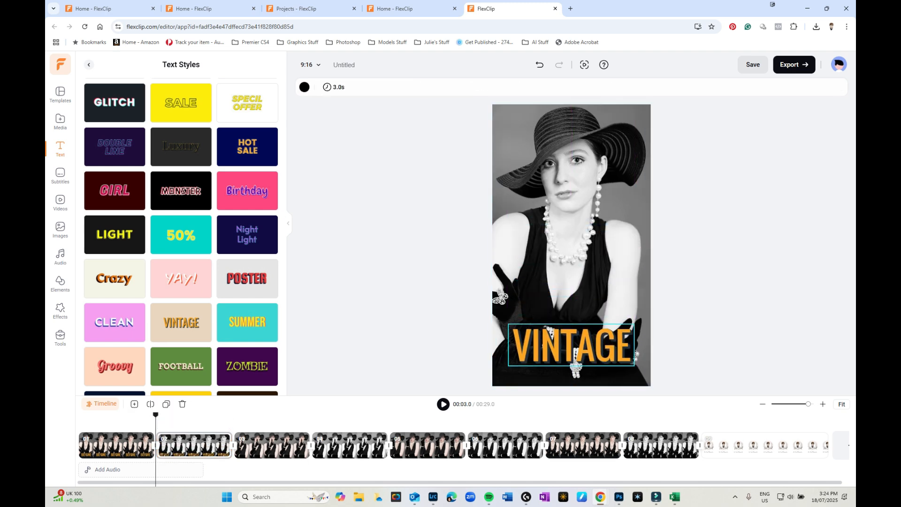
left_click(577, 367)
double_click(577, 367)
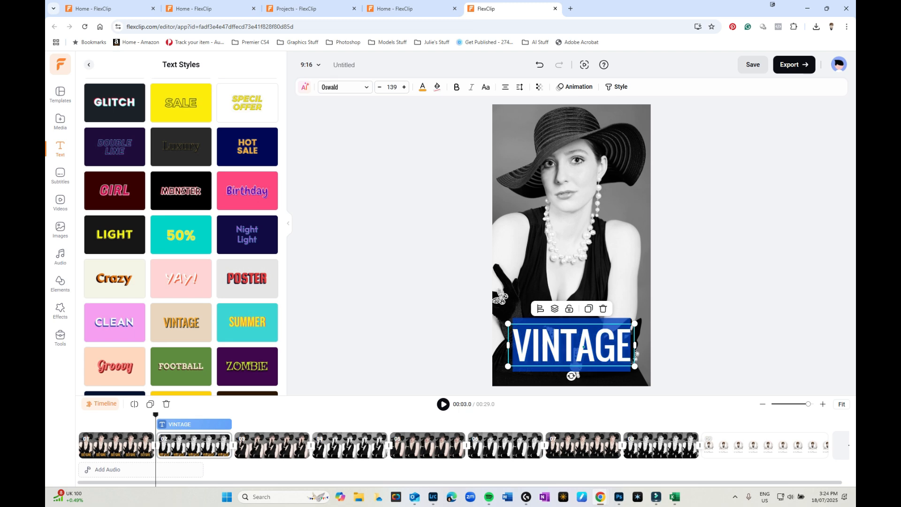
type("After")
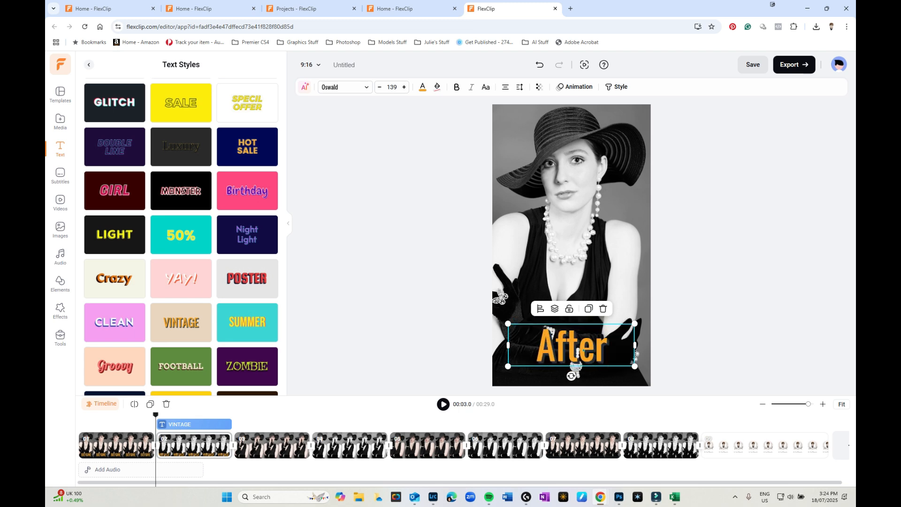
type("fter")
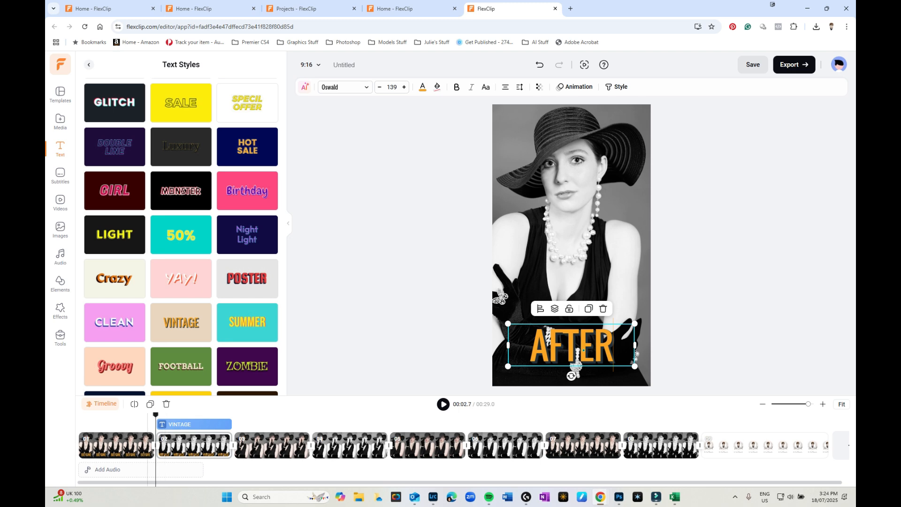
Preview the BEFORE and AFTER captions from the start of the slideshow
left_click(145, 445)
left_click_drag(145, 415, 79, 415)
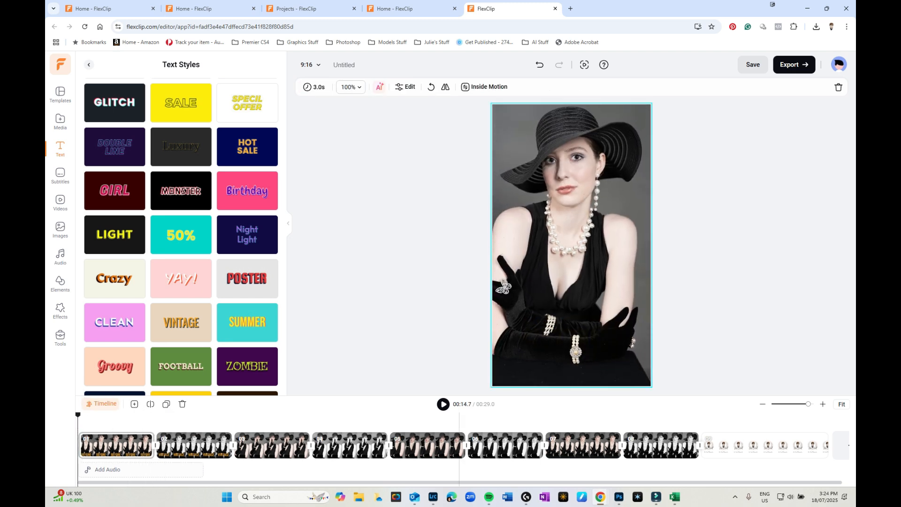
key("space")
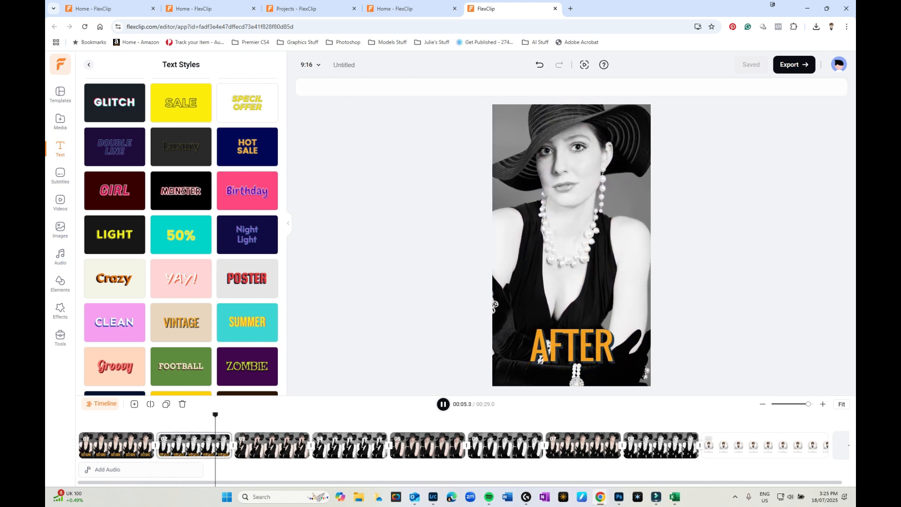
key("space")
key("space")
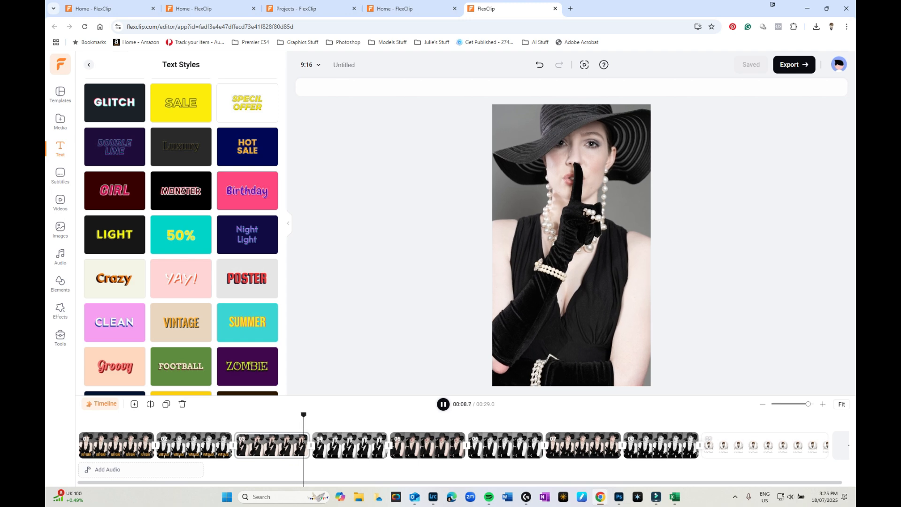
key("space")
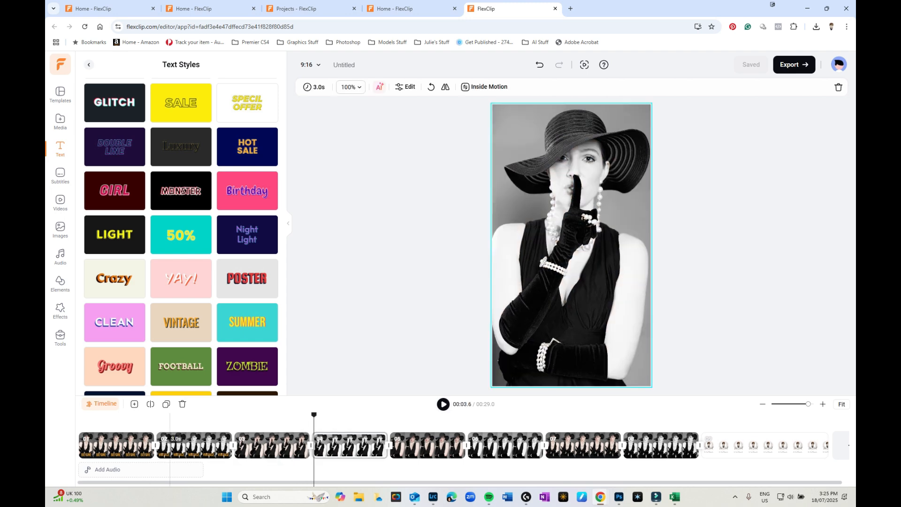
left_click(155, 445)
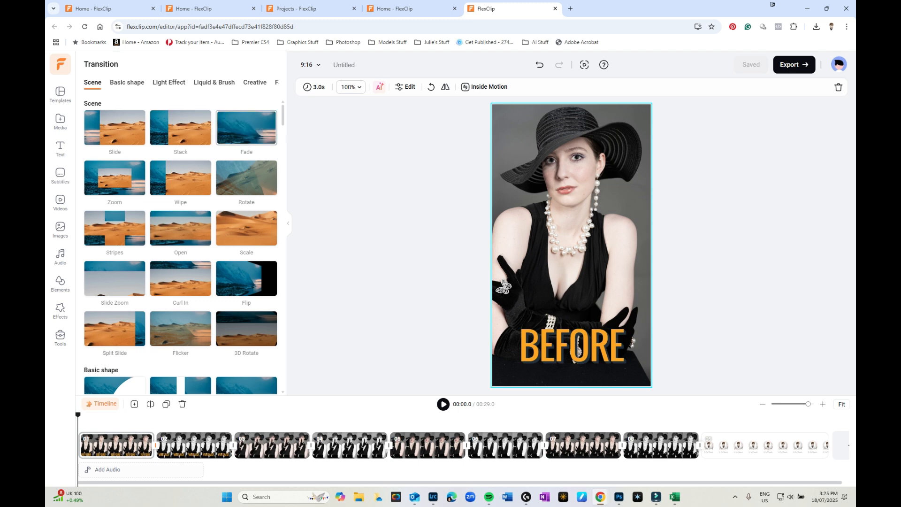
Try a Fade transition between the first and second scenes
left_click(247, 127)
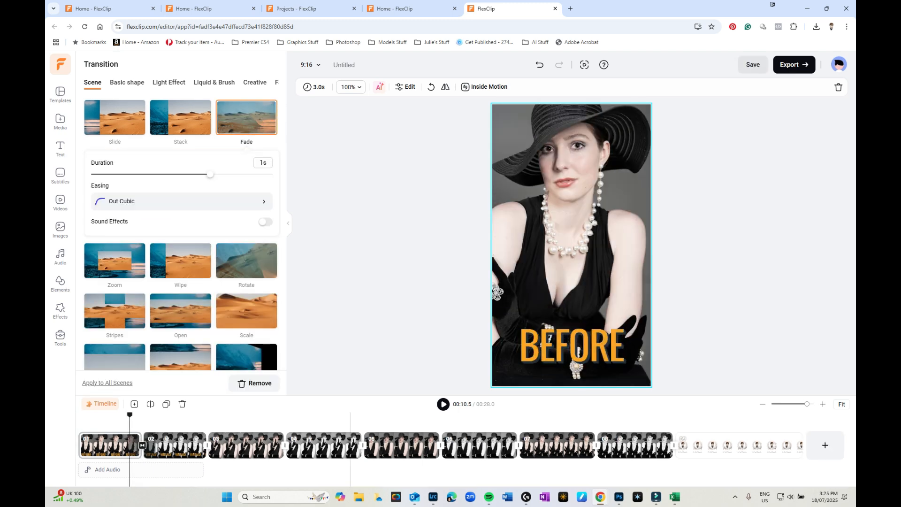
left_click(77, 423)
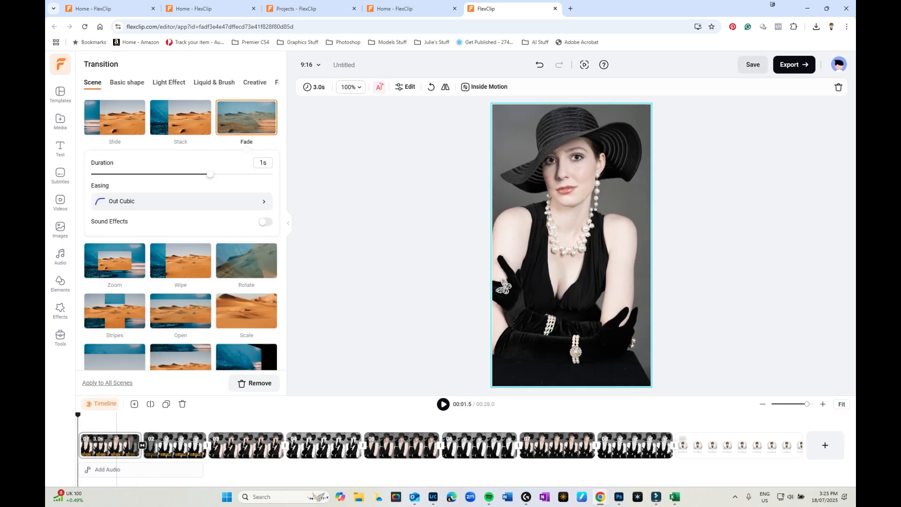
left_click(138, 446)
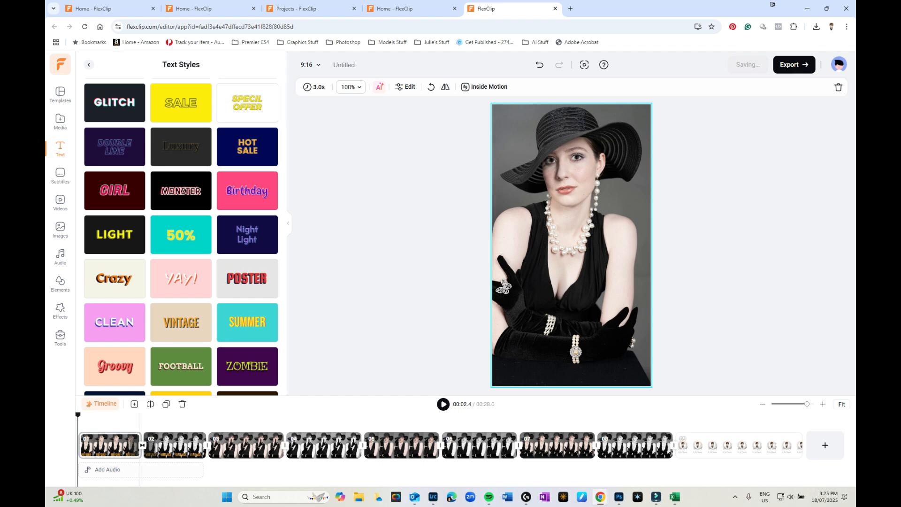
left_click(143, 445)
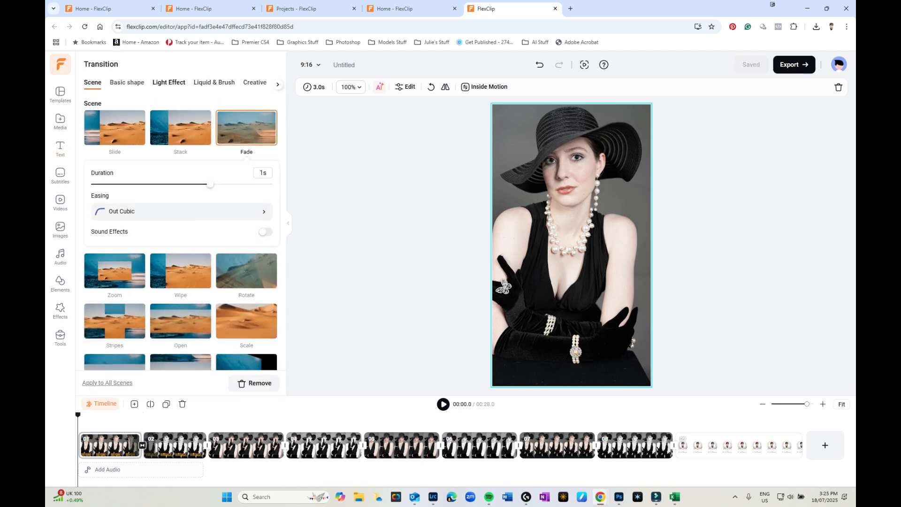
Browse the transition categories, apply Blurred Red Light between scenes one and two, and preview it
left_click(126, 83)
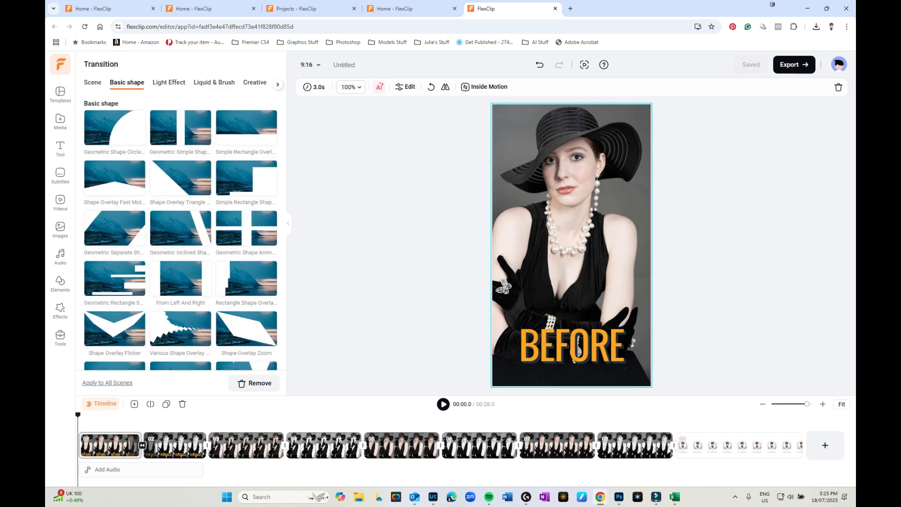
left_click(169, 82)
left_click(215, 83)
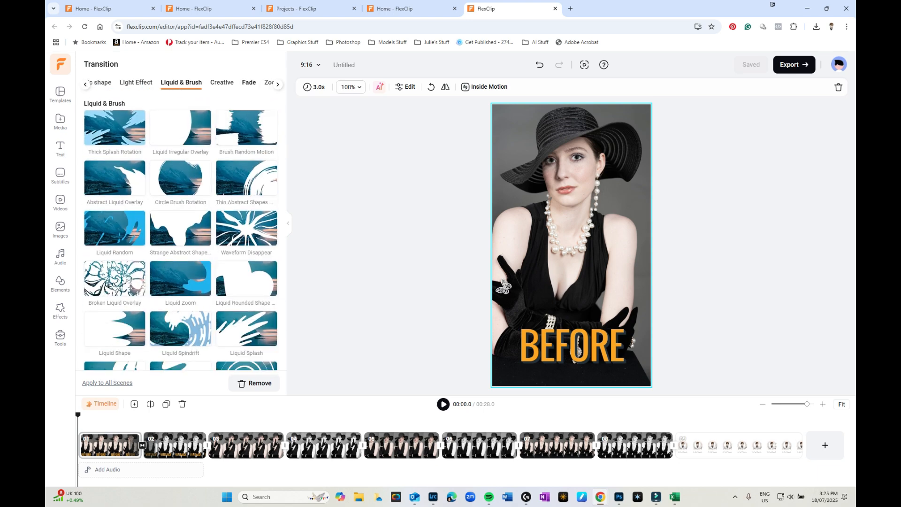
left_click(249, 82)
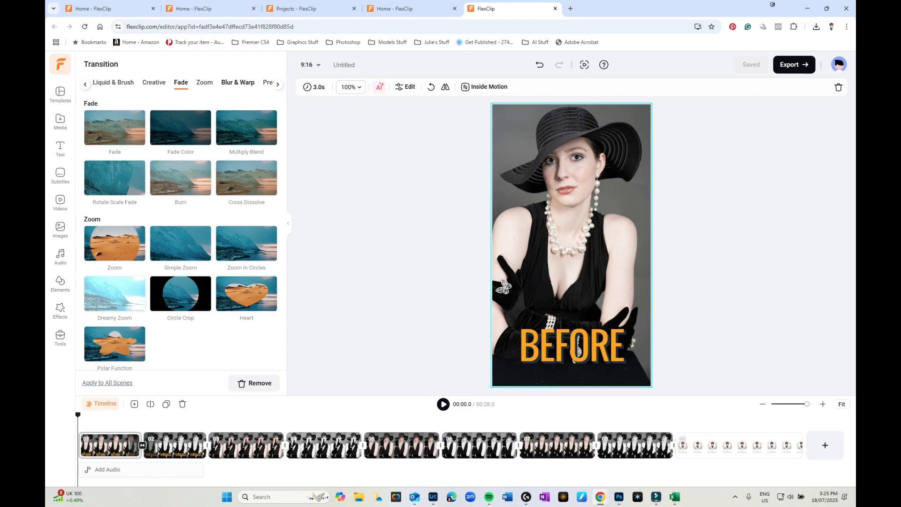
scroll(181, 235, "up", 20)
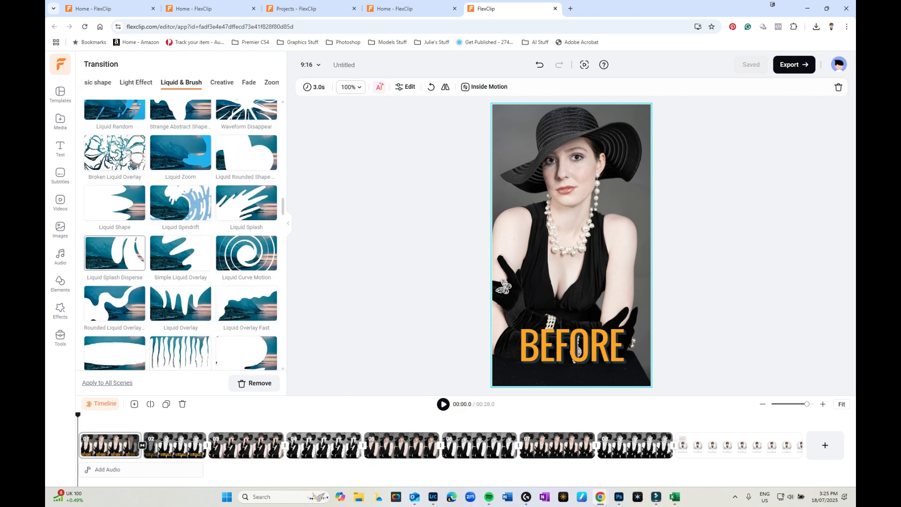
scroll(115, 221, "down", 5)
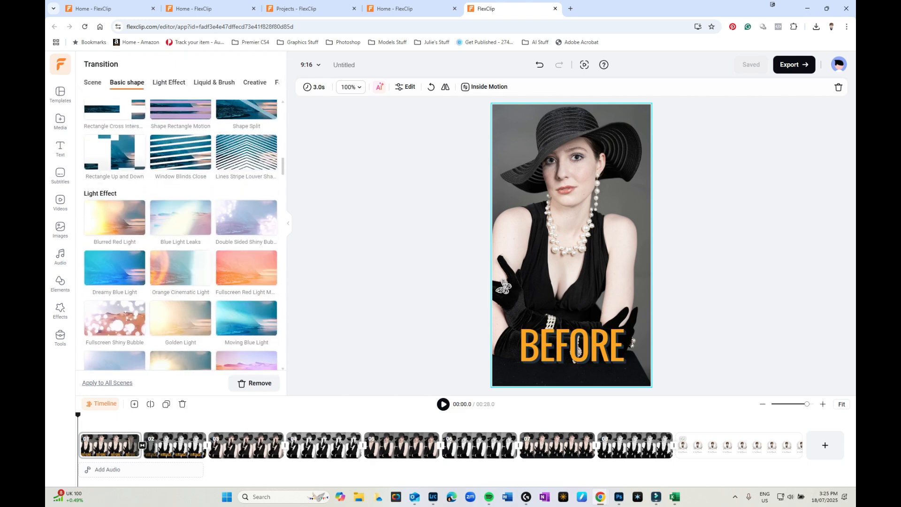
left_click(115, 218)
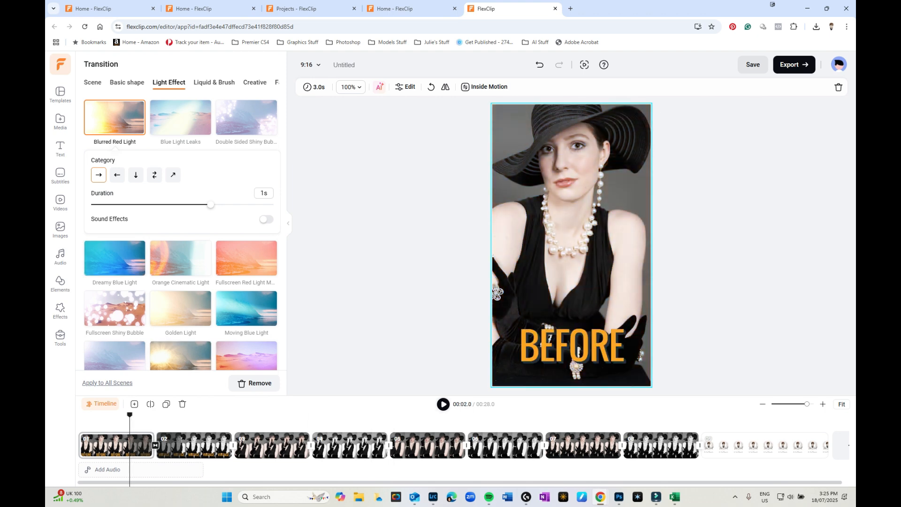
key("space")
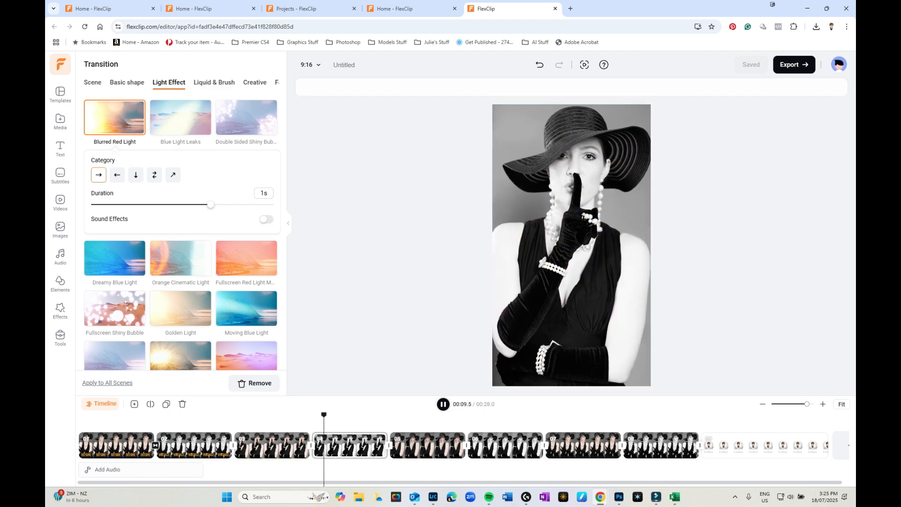
key("space")
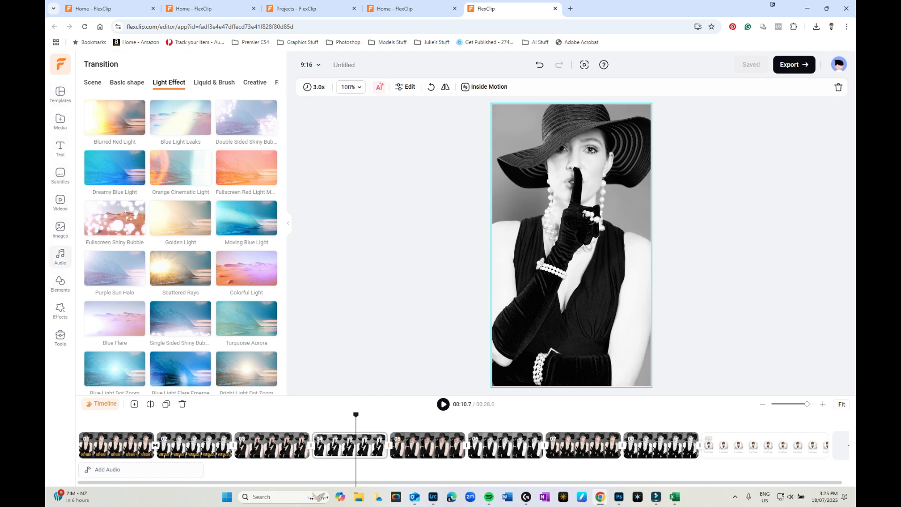
left_click(60, 256)
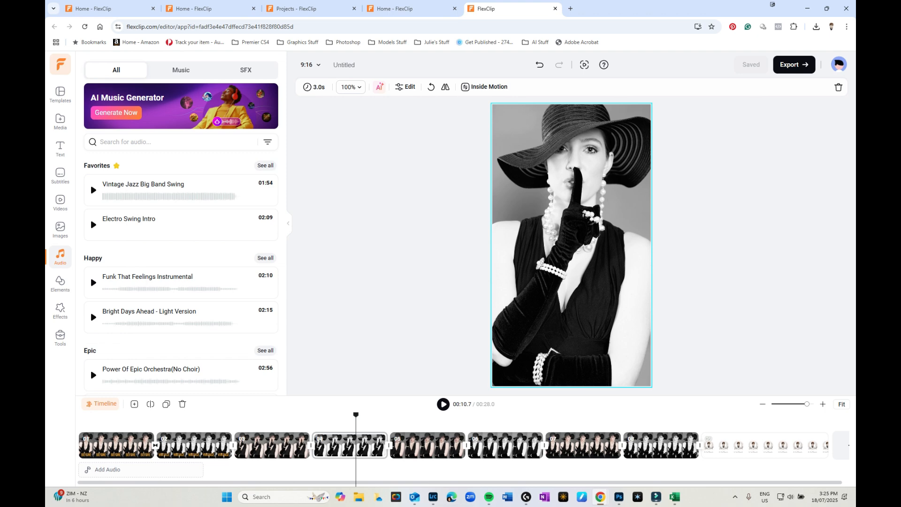
Search the audio library for classical music and add the Nordic Winds track to the timeline
left_click(171, 142)
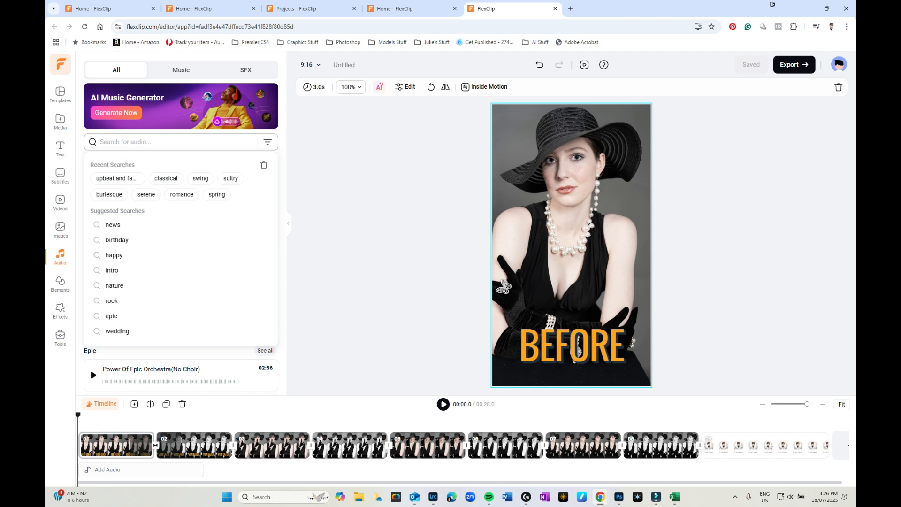
left_click(166, 179)
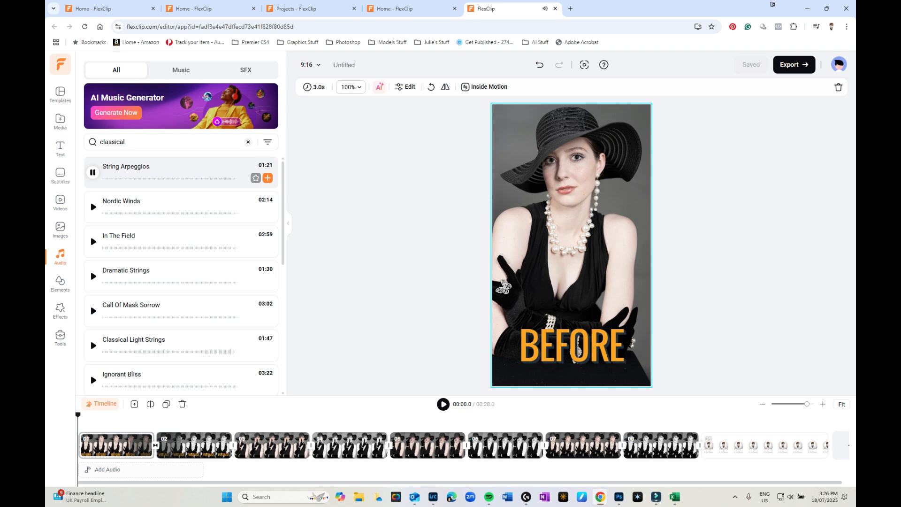
left_click(92, 172)
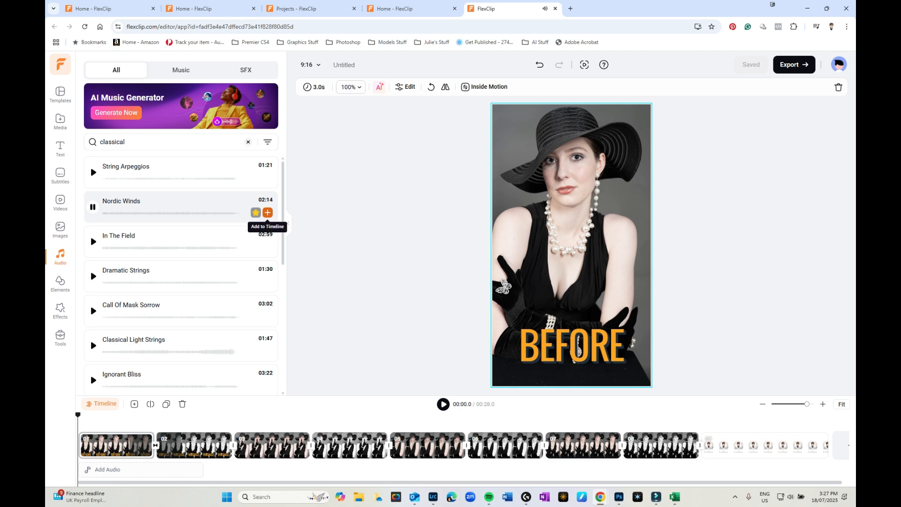
left_click(268, 213)
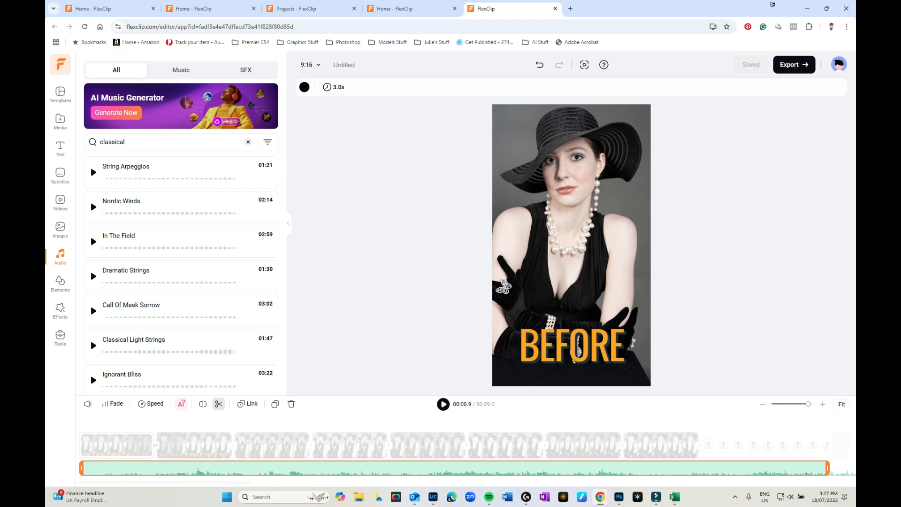
Split the music just under one second in, delete the opening piece, and move the track to the start
key("space")
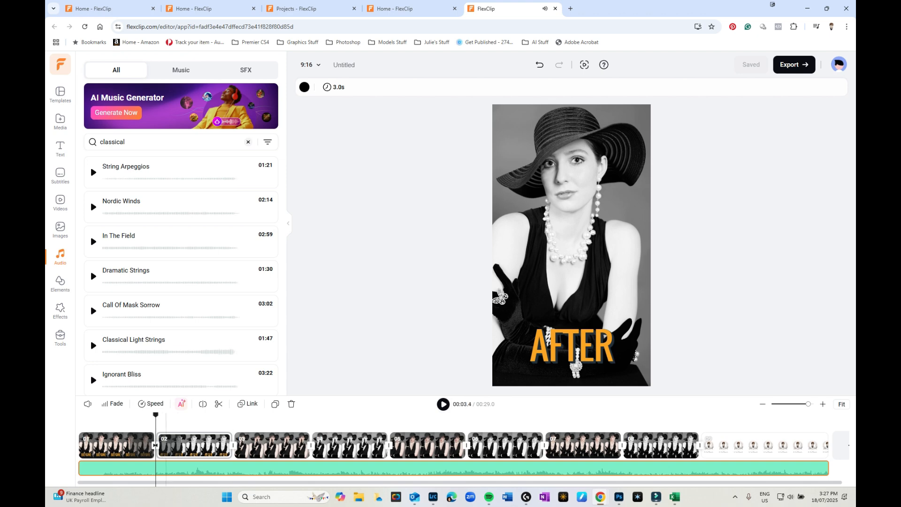
left_click_drag(155, 415, 101, 415)
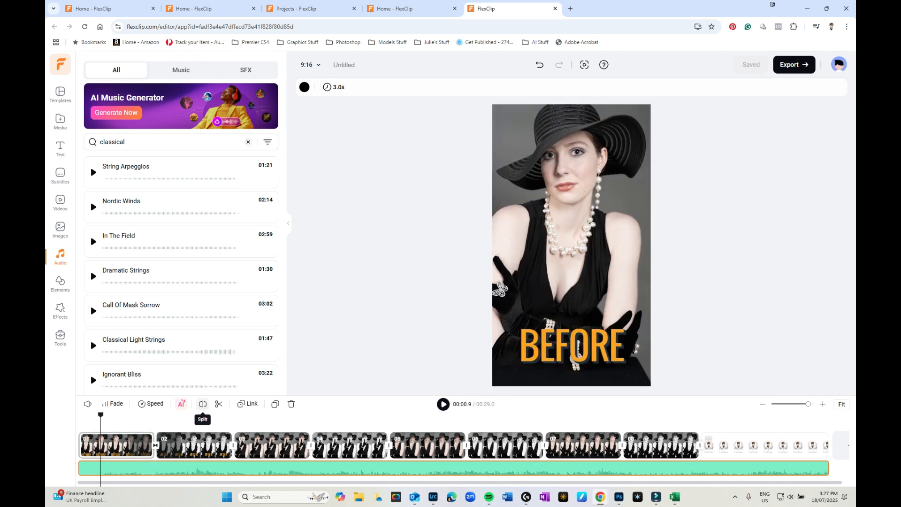
left_click(202, 404)
left_click(86, 469)
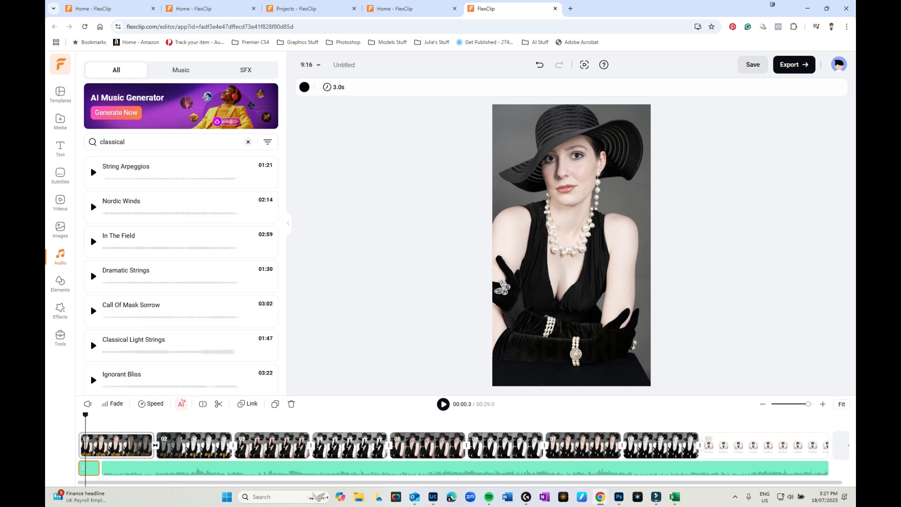
key("Delete")
left_click_drag(172, 468, 150, 468)
Preview the trimmed music from the start and check its fade settings
key("space")
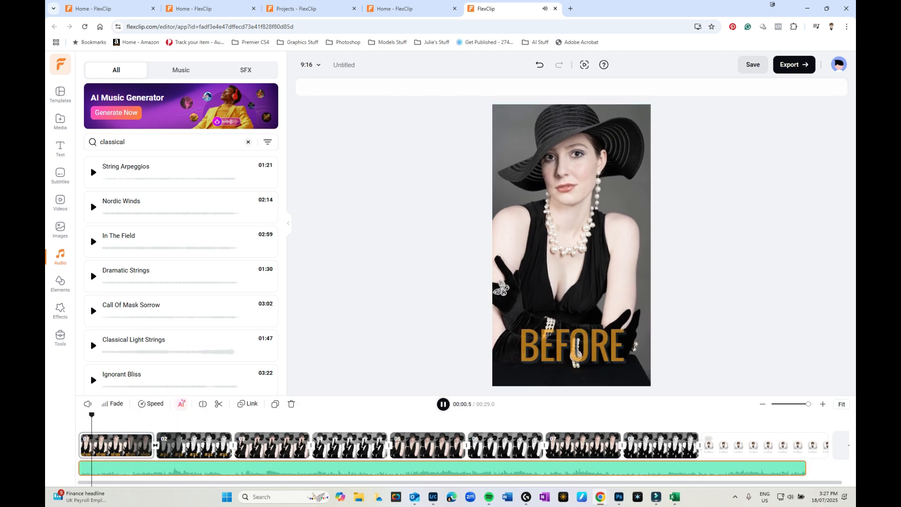
key("space")
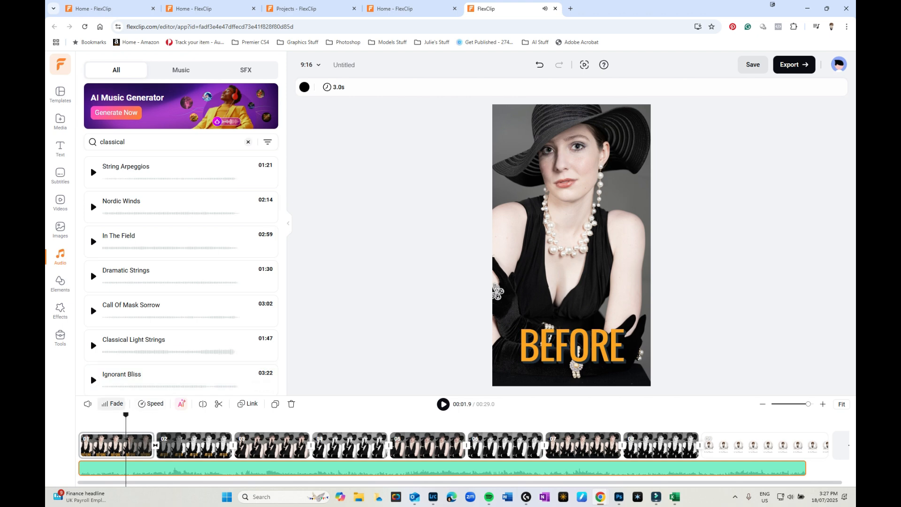
left_click(112, 404)
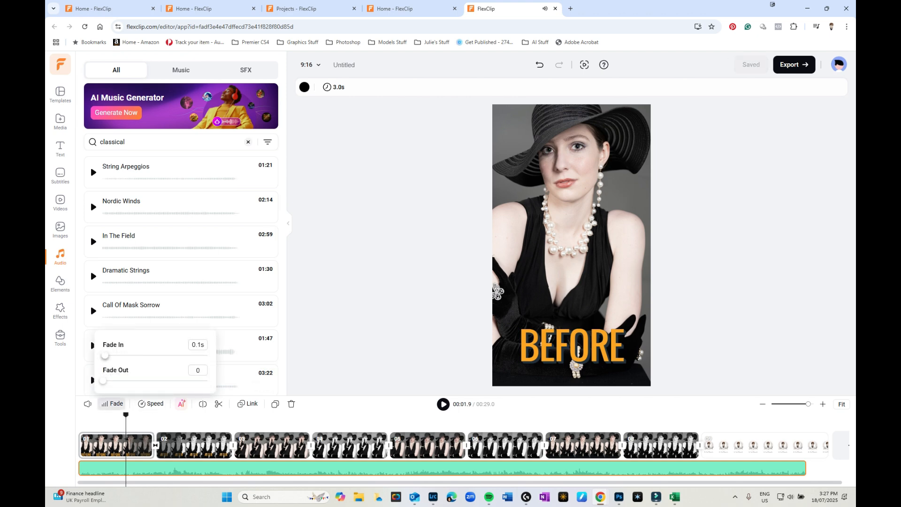
left_click(79, 418)
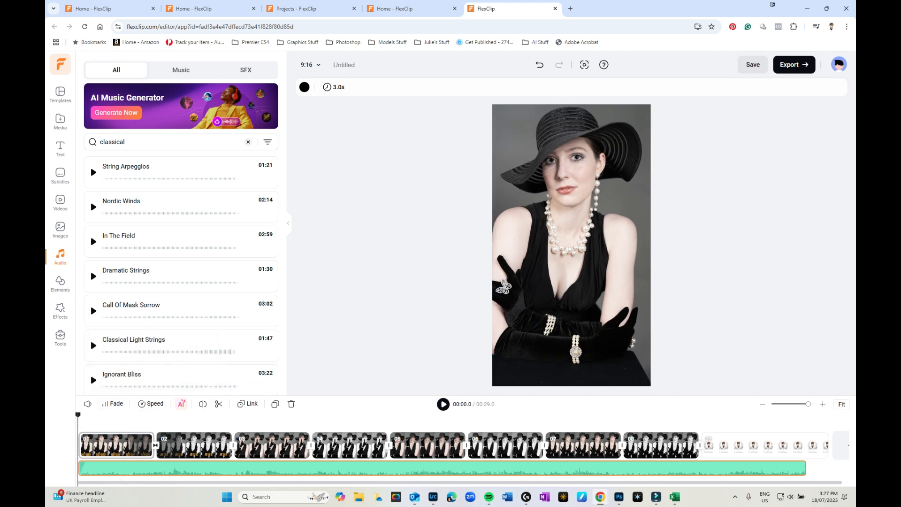
key("space")
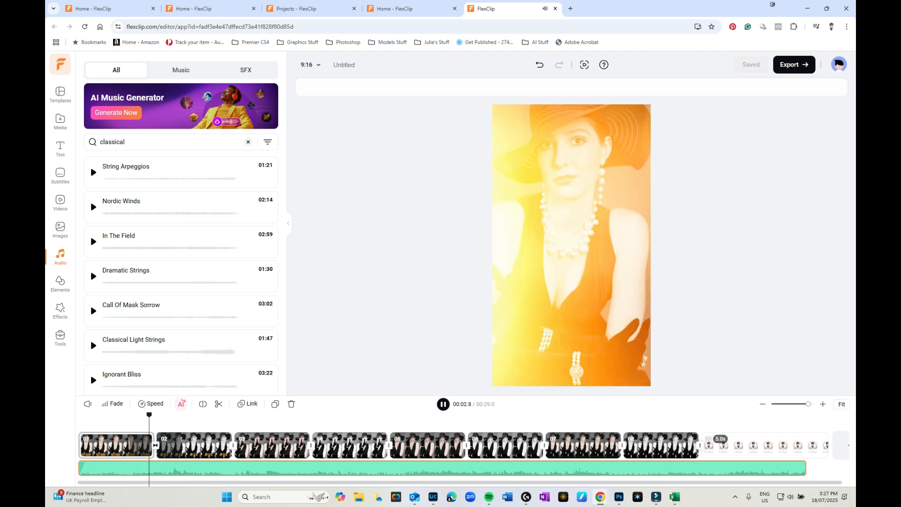
Extend the music to the video's end and make it fade out
left_click_drag(802, 468, 830, 468)
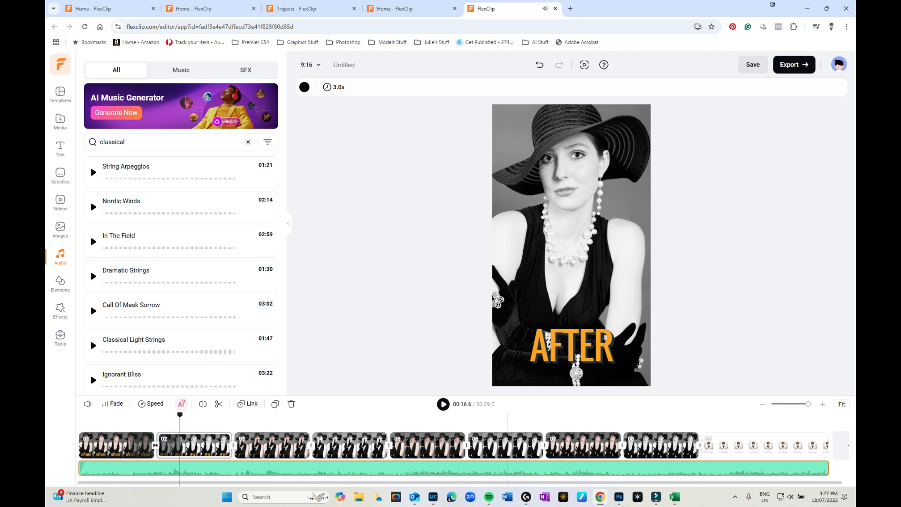
left_click(816, 445)
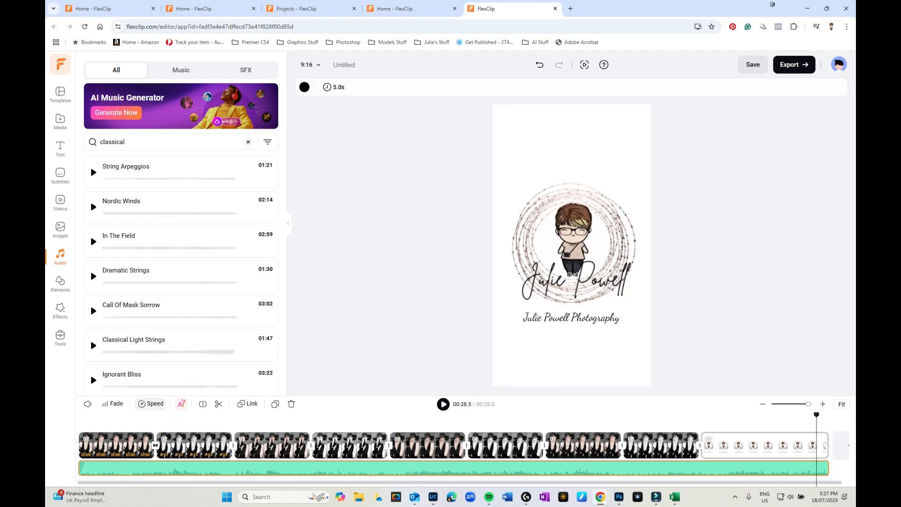
left_click(112, 404)
left_click_drag(104, 380, 113, 380)
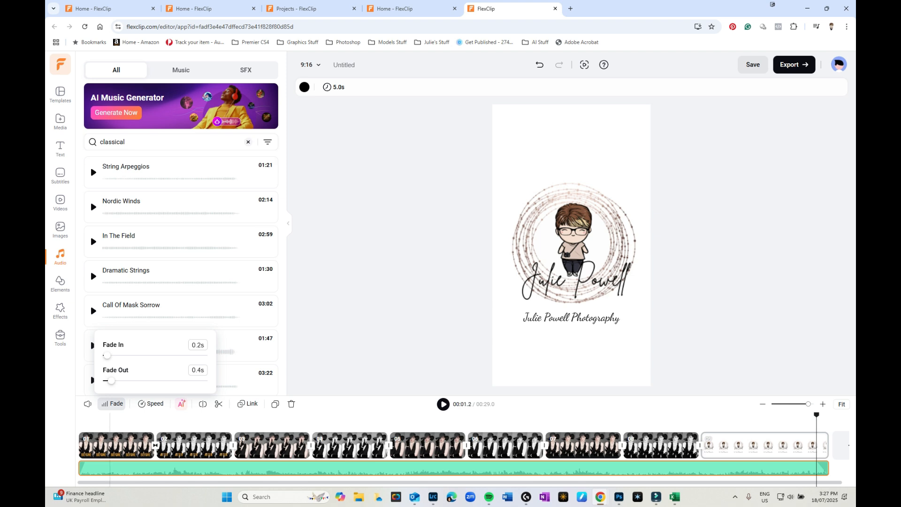
left_click(398, 446)
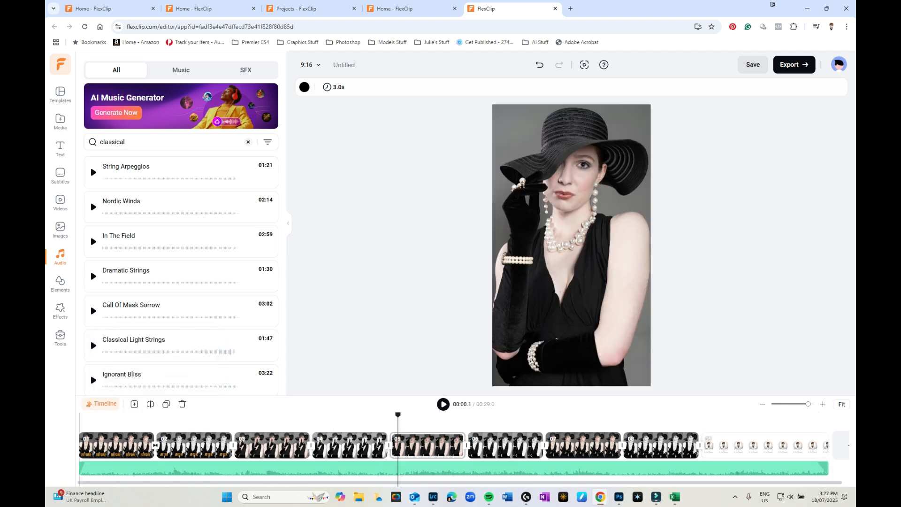
left_click(79, 445)
Stop the preview on the eighth grayscale portrait and bring up the Text styles gallery
key("space")
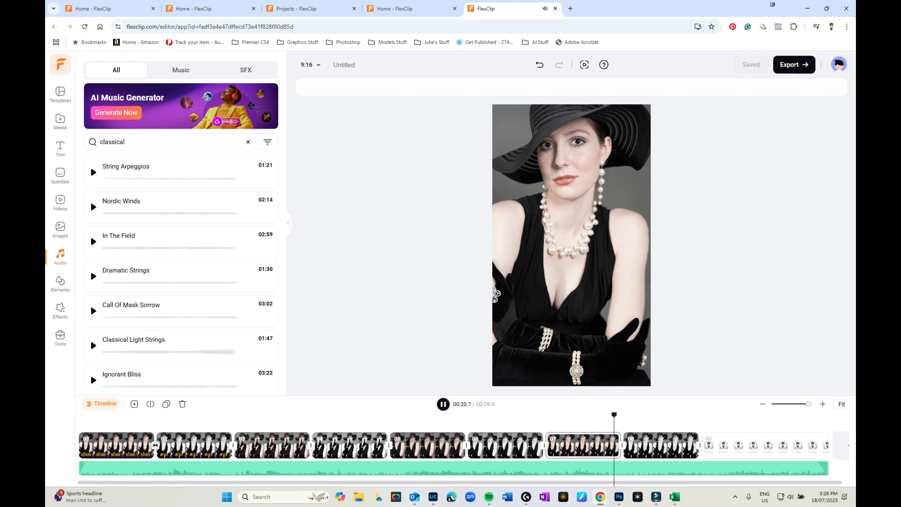
key("space")
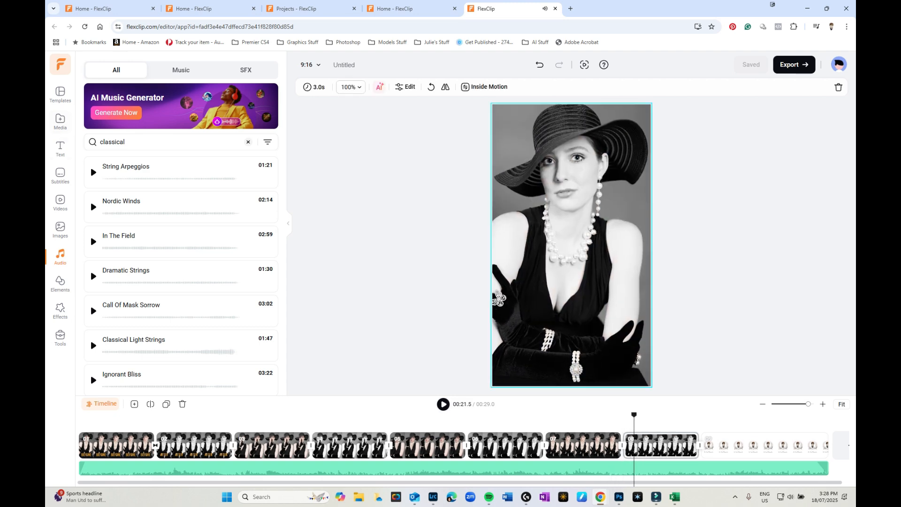
left_click(60, 149)
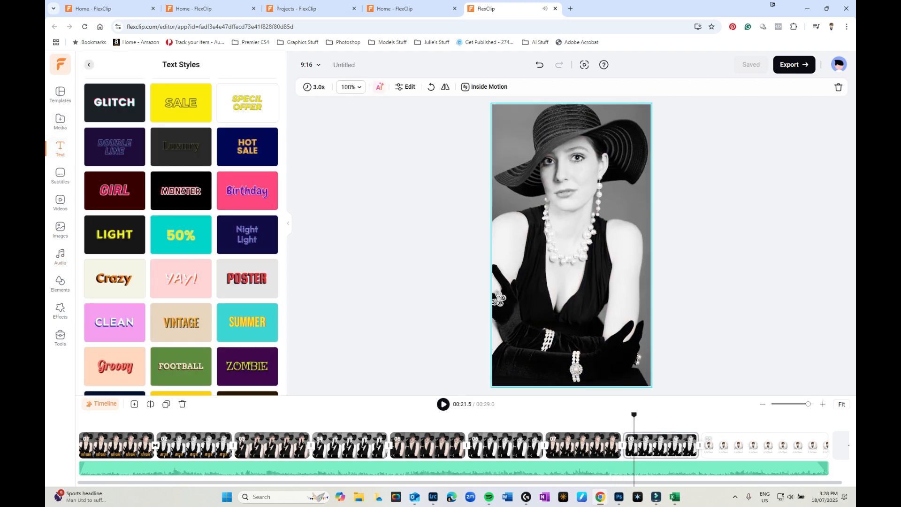
Add an Instagram banner with the enlarged account handle to portrait eight, save, and open Export
left_click(89, 65)
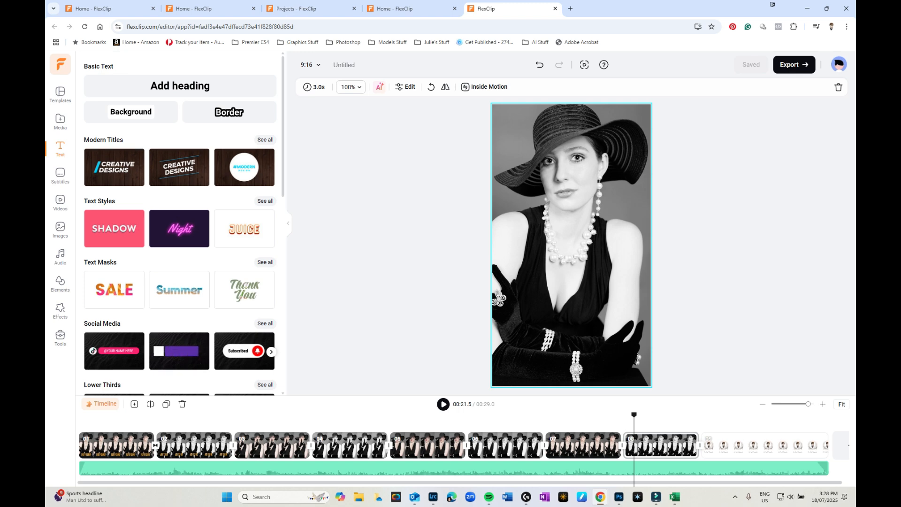
left_click_drag(179, 351, 567, 354)
double_click(578, 354)
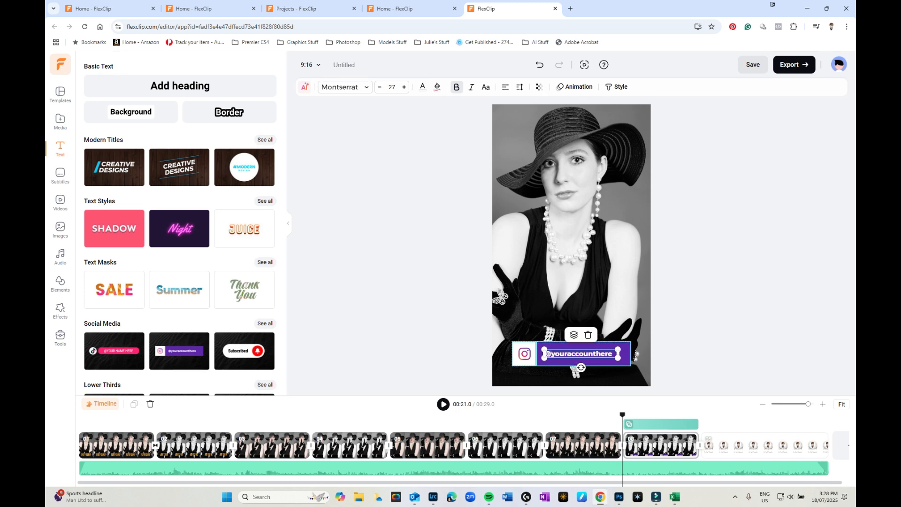
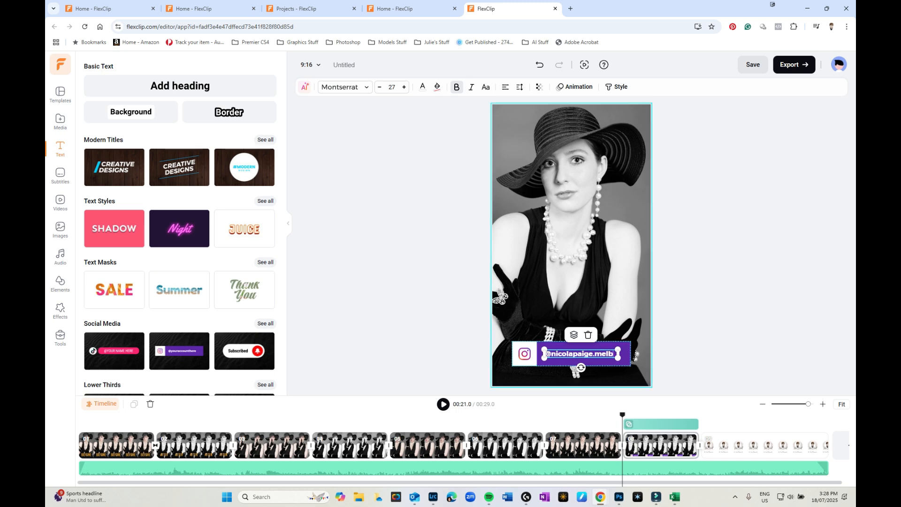
left_click(404, 87)
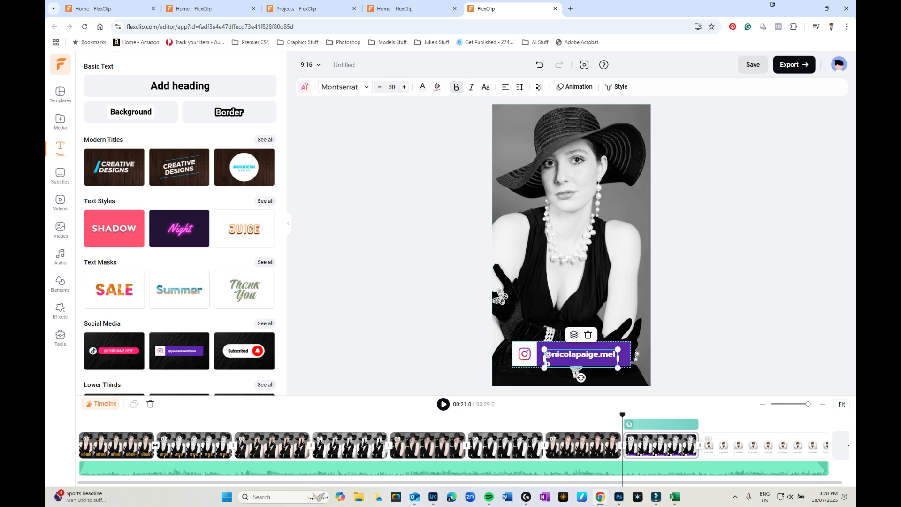
left_click(580, 391)
left_click(581, 354)
left_click(695, 355)
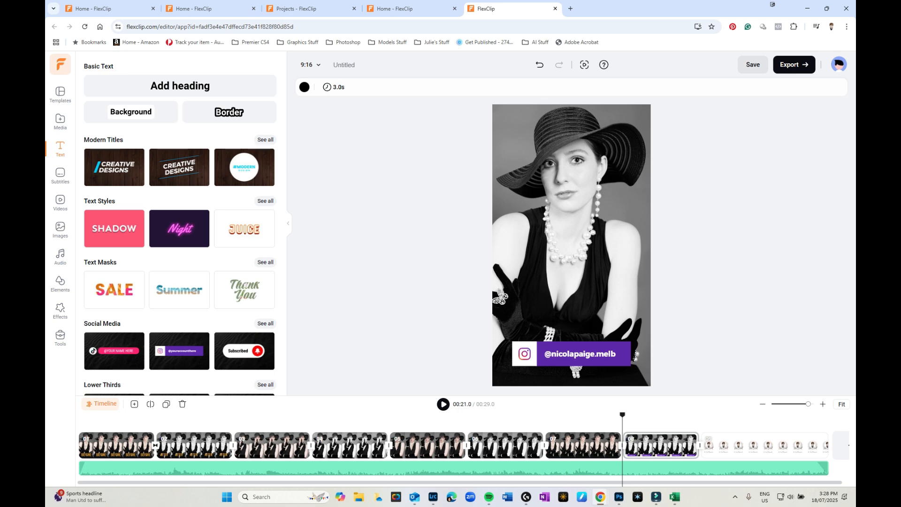
left_click(753, 65)
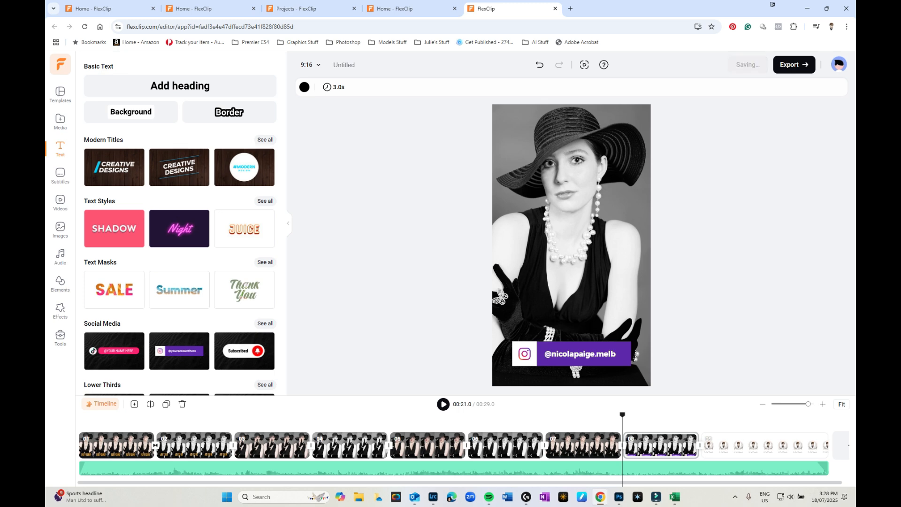
left_click(793, 65)
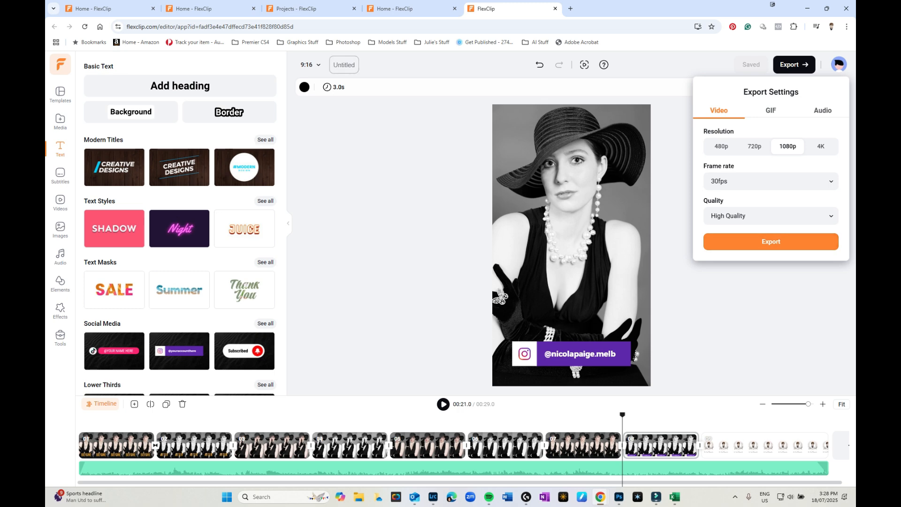
Rename the project 'Sophisticat B&A' and start exporting the video
left_click(344, 65)
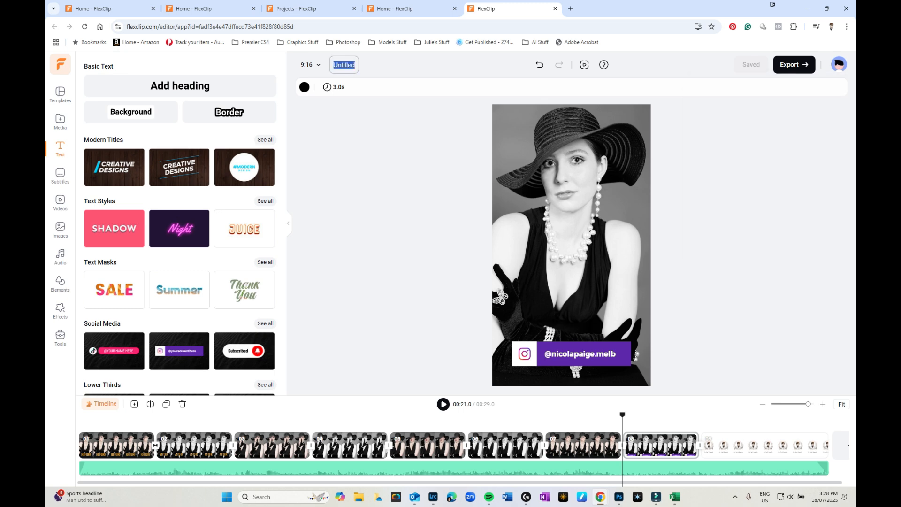
type("Sophisticat B&A")
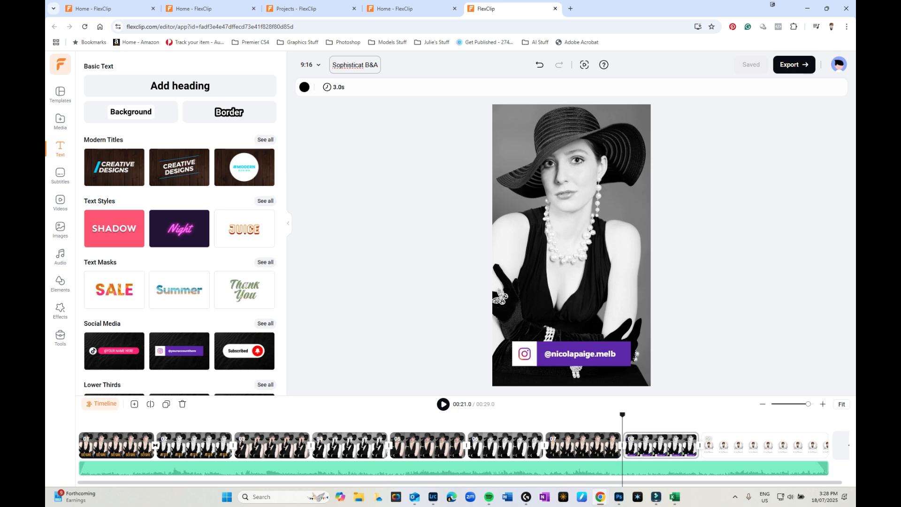
left_click(795, 65)
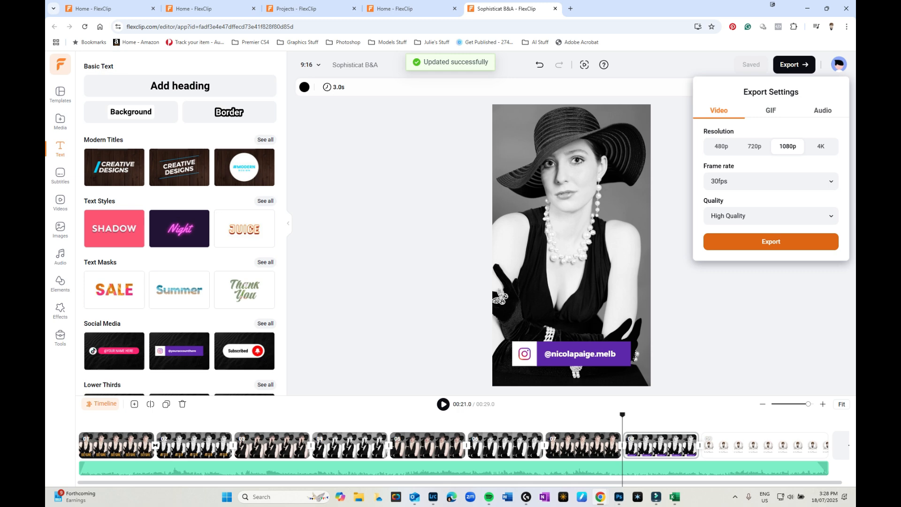
left_click(771, 241)
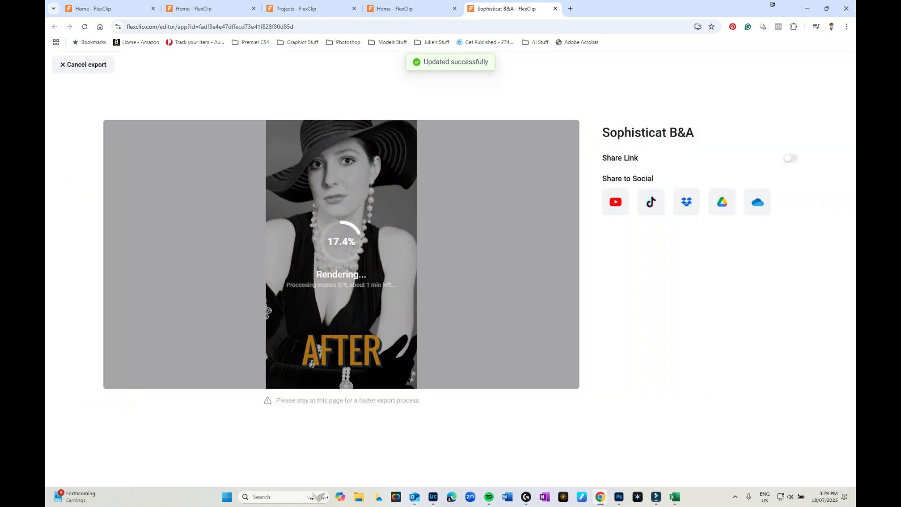